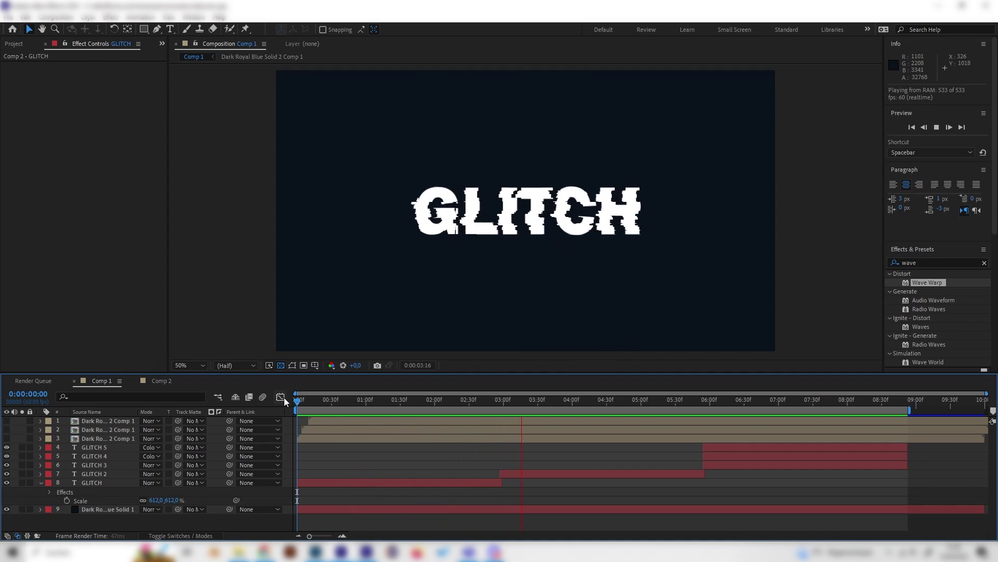
- Open Comp 2 and select the GLITCH text layer
left_click(162, 380)
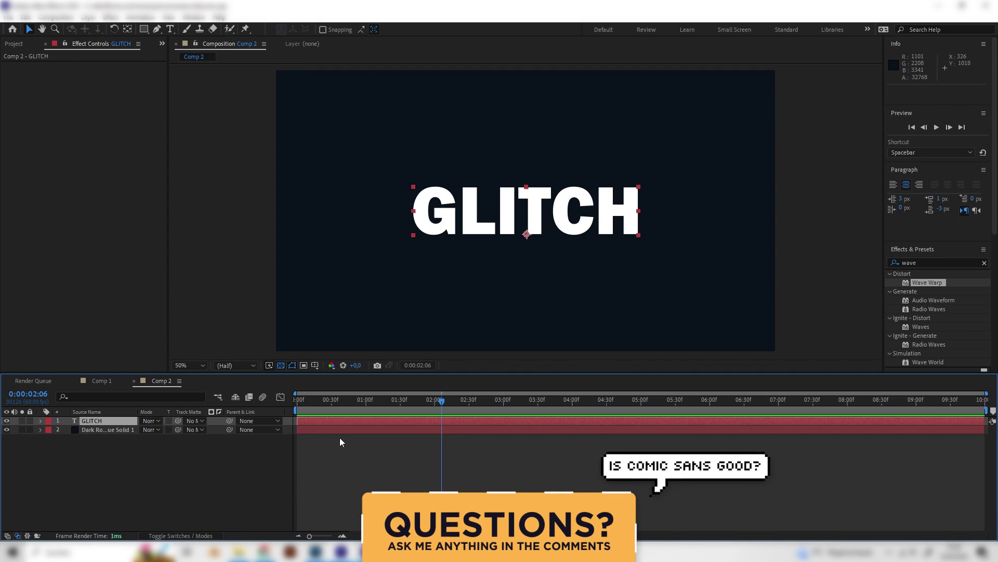
left_click(128, 440)
left_click(106, 422)
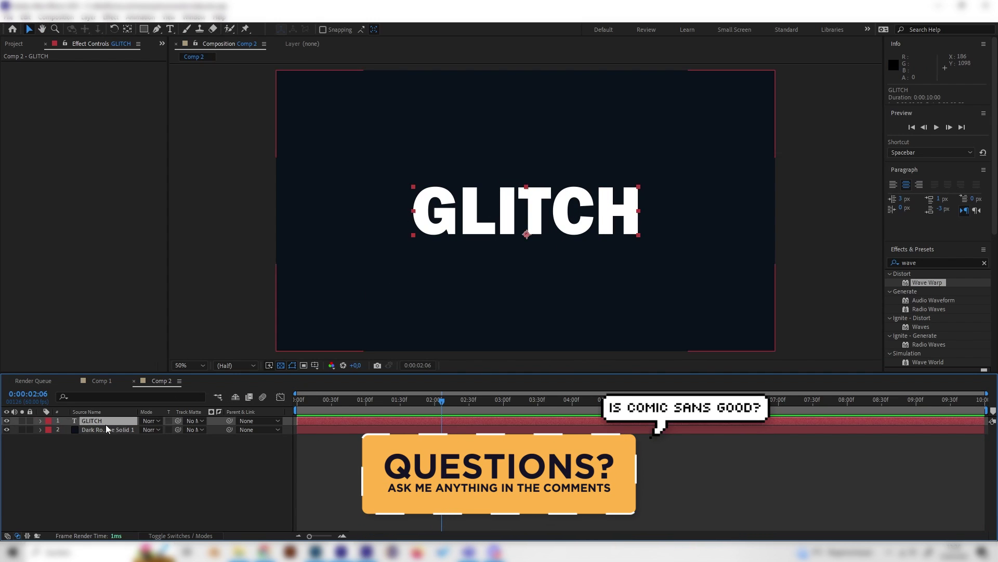
left_click(118, 451)
left_click(107, 423)
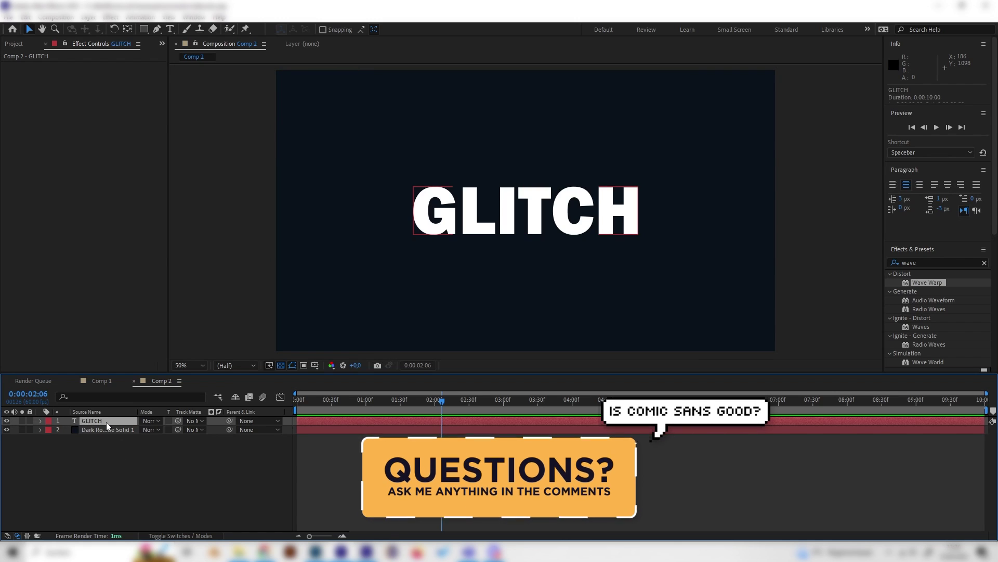
- View finished Comp 1 at full size around 1:43, then return to Comp 2
left_click(101, 380)
left_click_drag(375, 399, 414, 399)
key("slash")
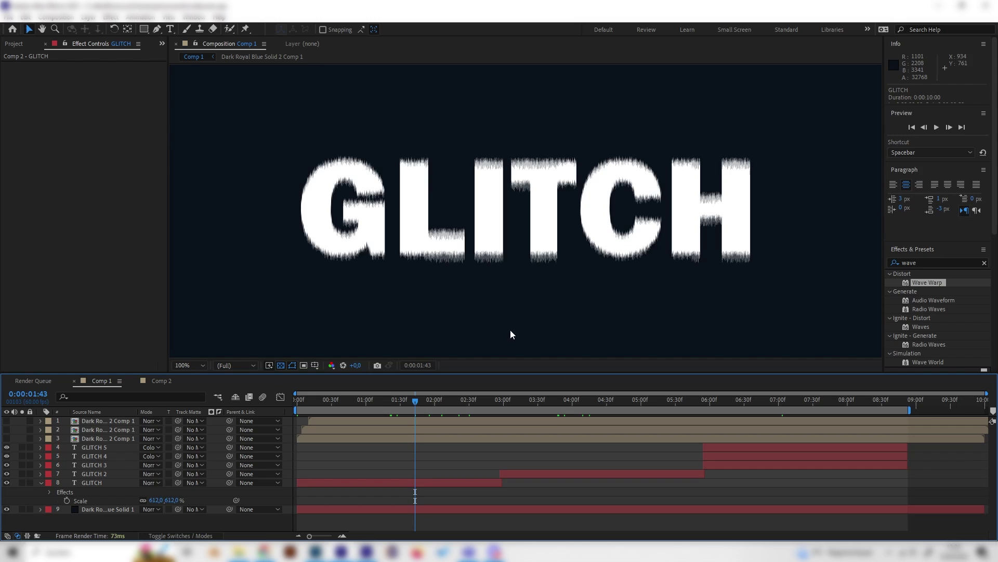
left_click(161, 381)
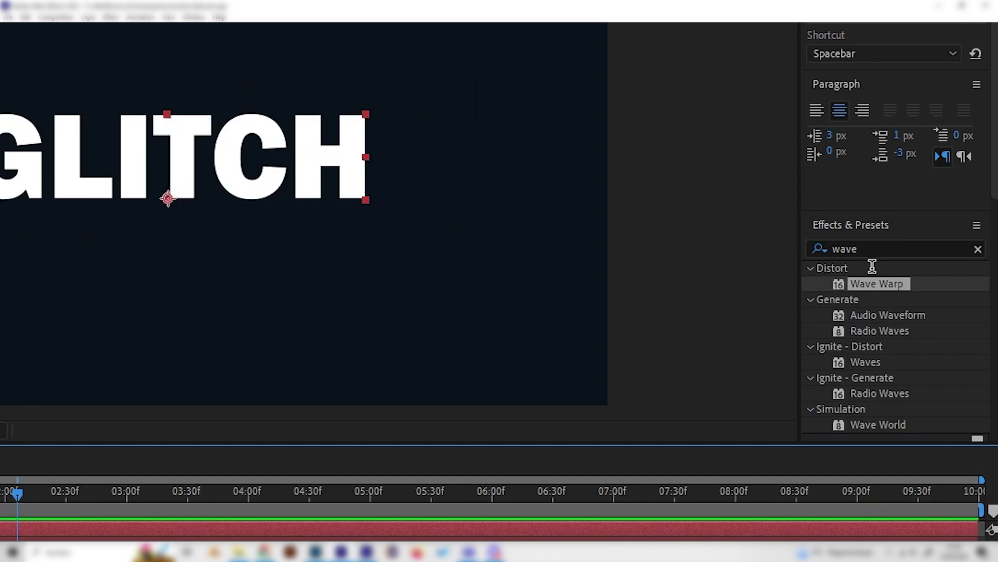
- Search effects for 'wave' and drag Wave Warp onto the GLITCH layer
left_click(915, 263)
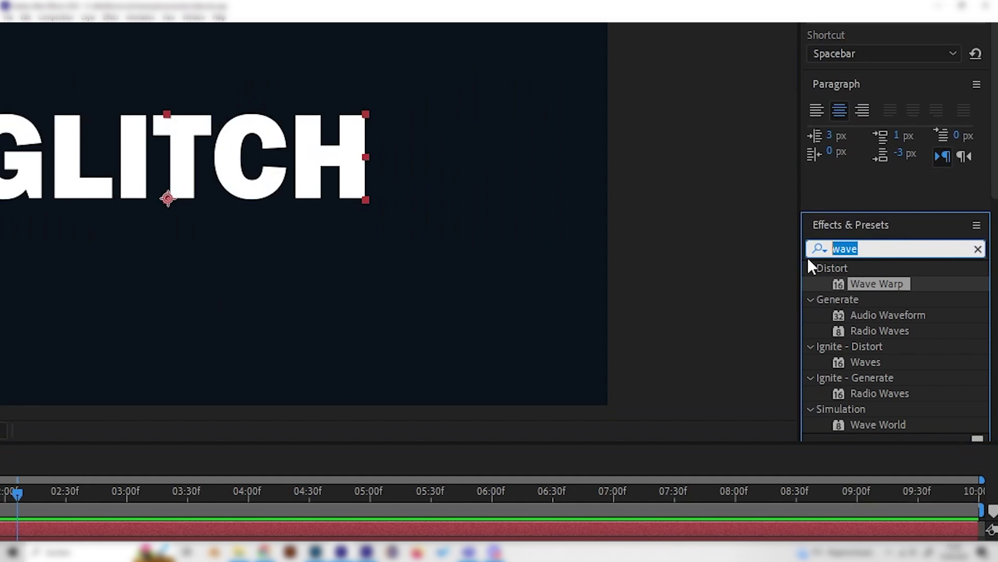
type("wave")
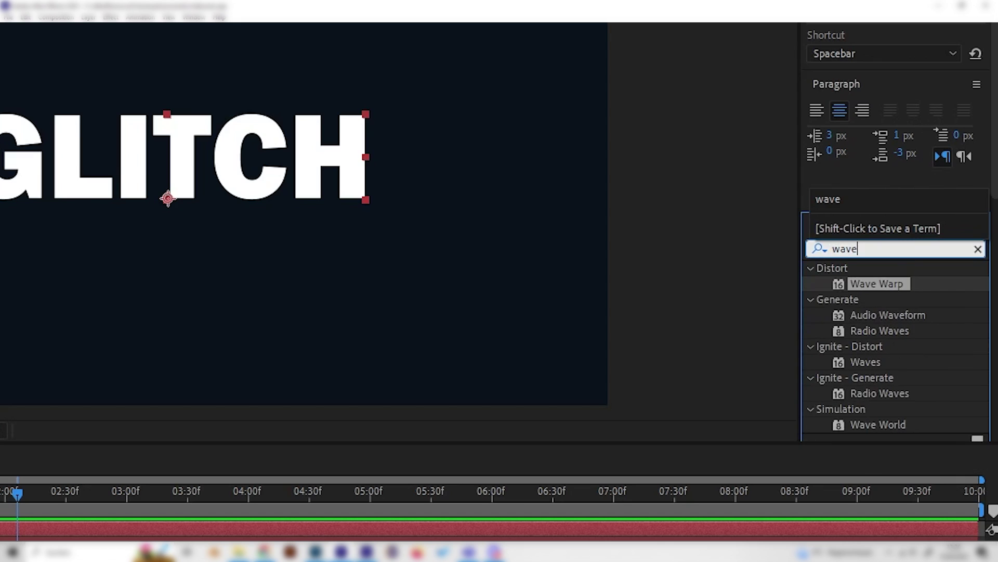
left_click(883, 286)
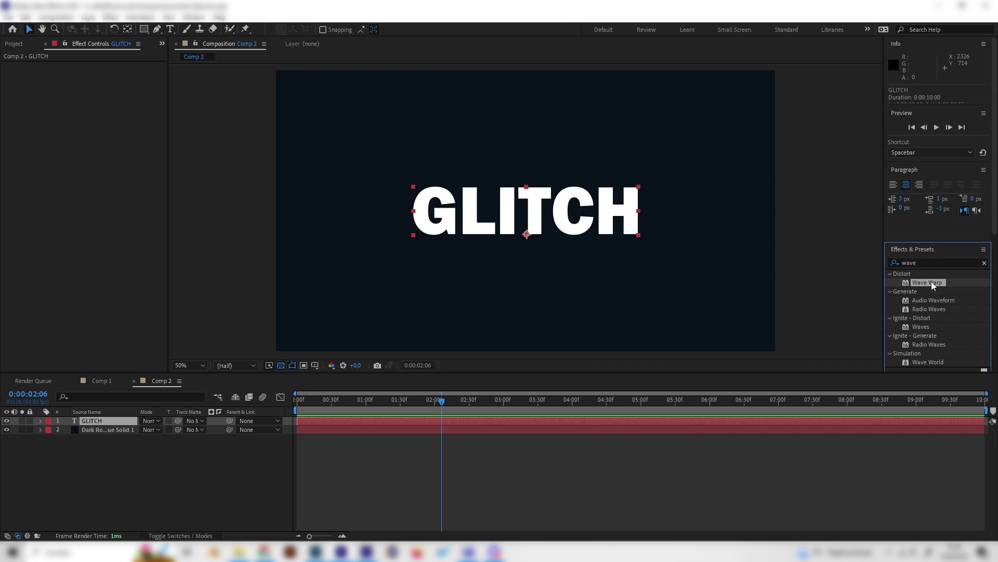
mouse_move(879, 284)
left_mouse_down()
mouse_move(187, 431)
mouse_move(106, 424)
left_mouse_up()
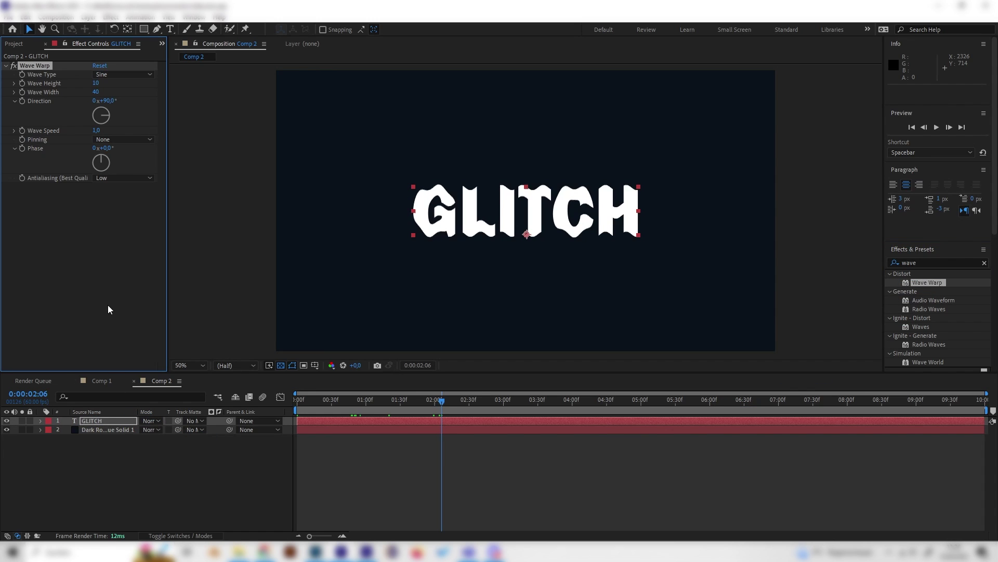
- Set Wave Warp to Noise type, Wave Width 1 and Wave Speed 0,1, then scrub to about 3:02
left_click(428, 408)
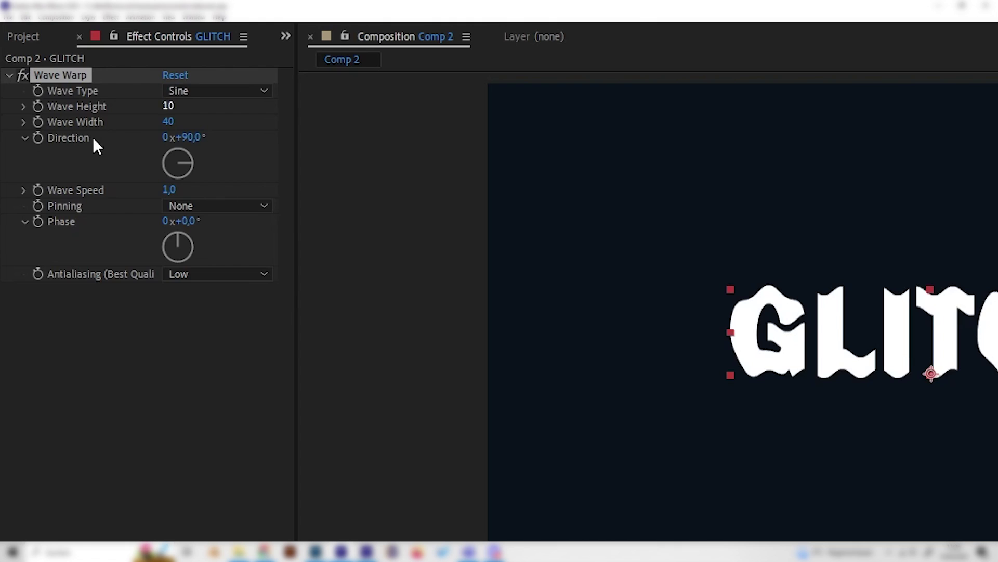
left_click(186, 91)
left_click(240, 252)
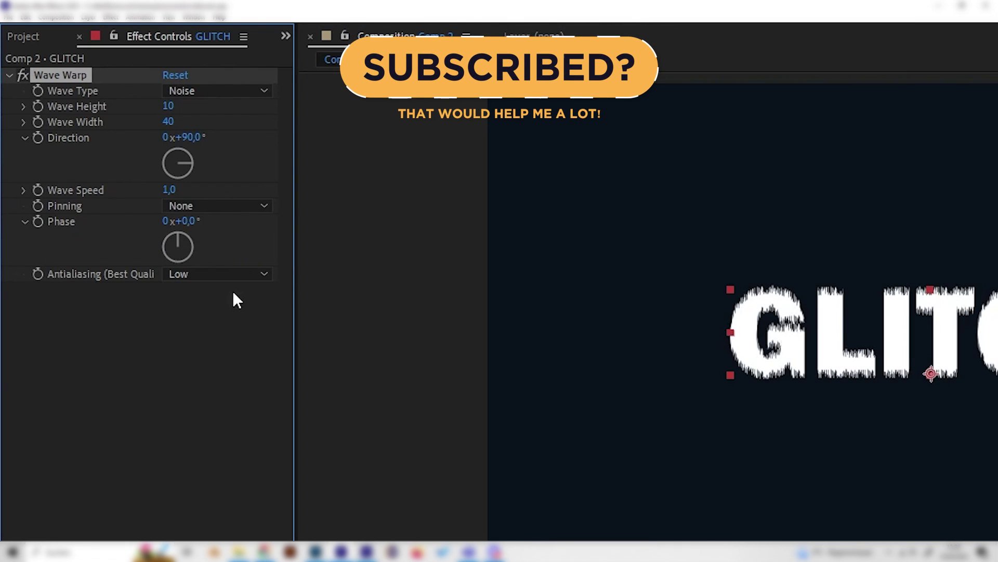
left_click(171, 122)
type("1")
left_click(201, 315)
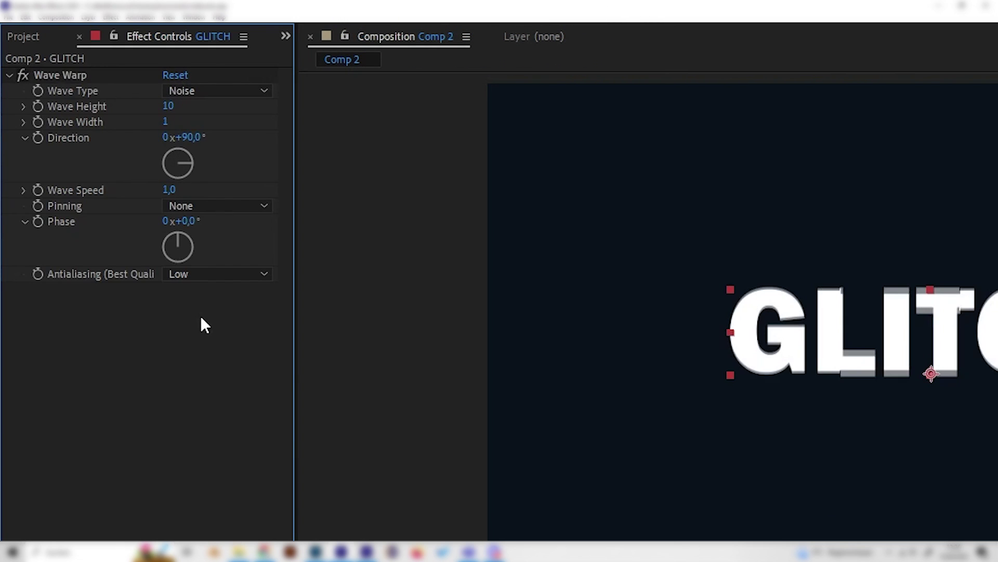
left_click(170, 190)
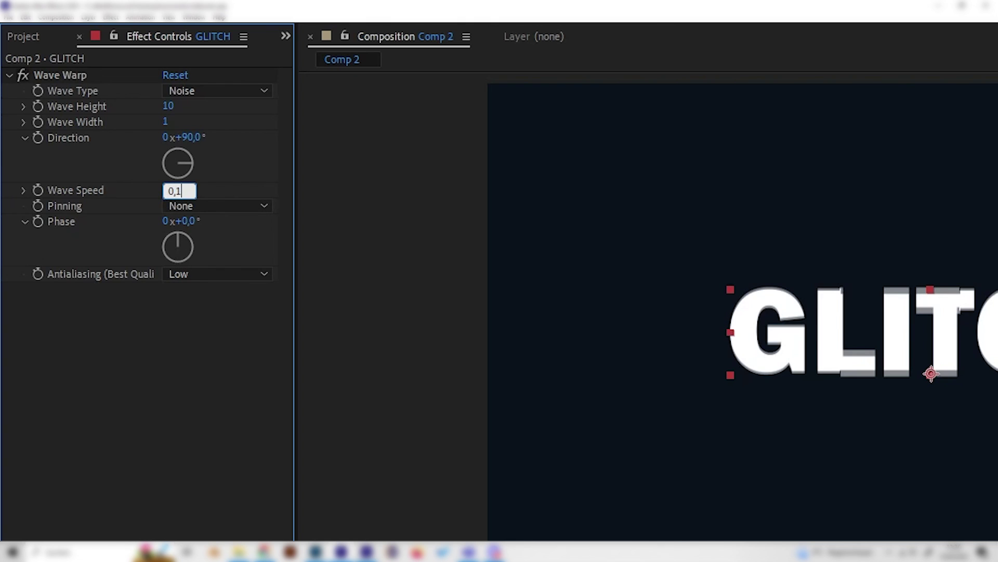
left_click(156, 310)
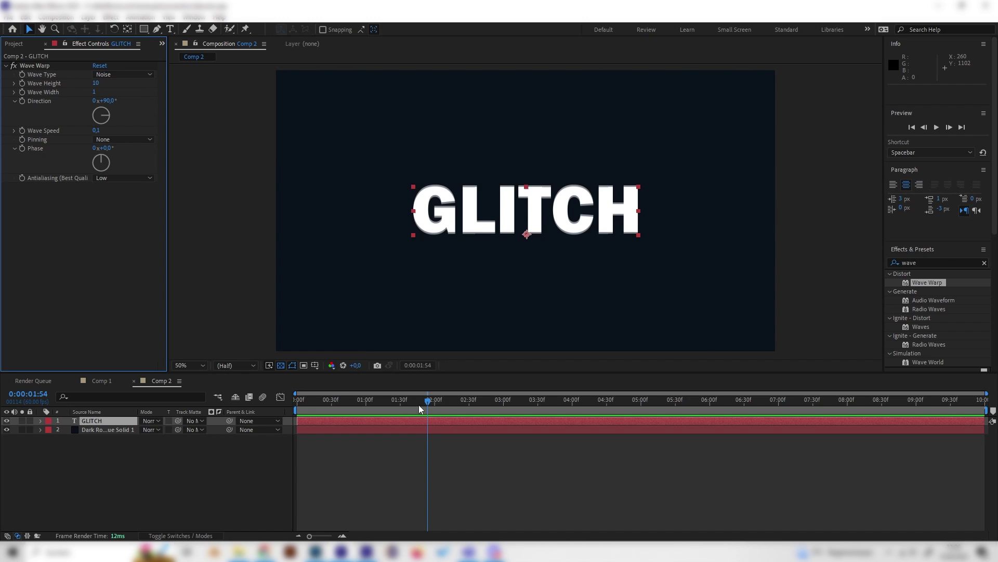
left_click_drag(393, 406, 506, 404)
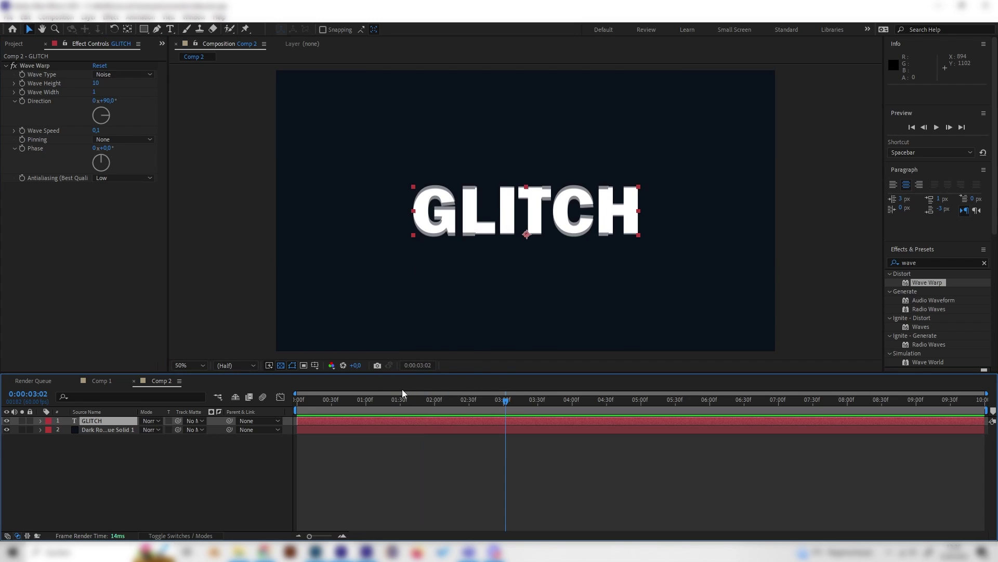
left_click_drag(403, 398, 507, 401)
left_click(117, 381)
left_click(376, 400)
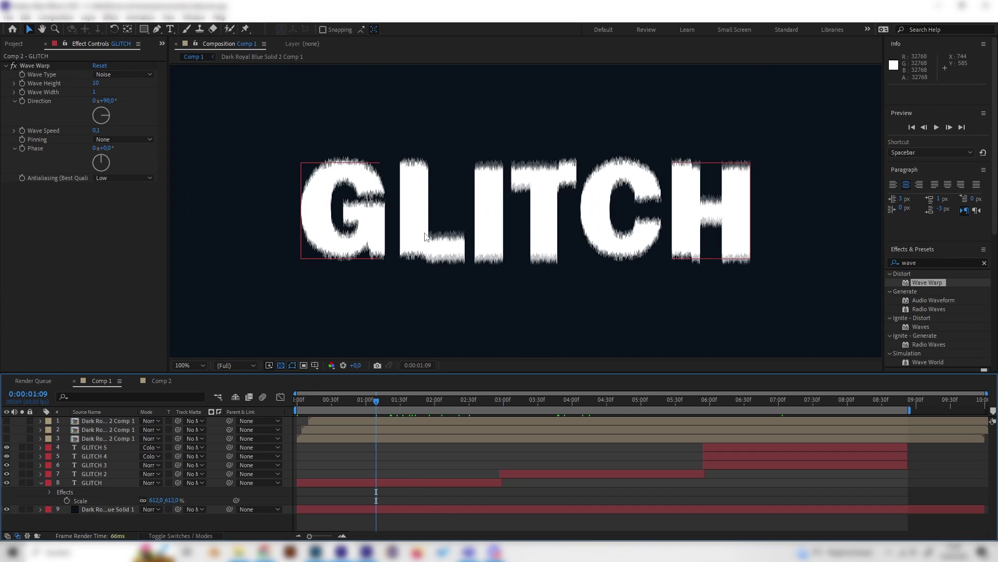
left_click(175, 380)
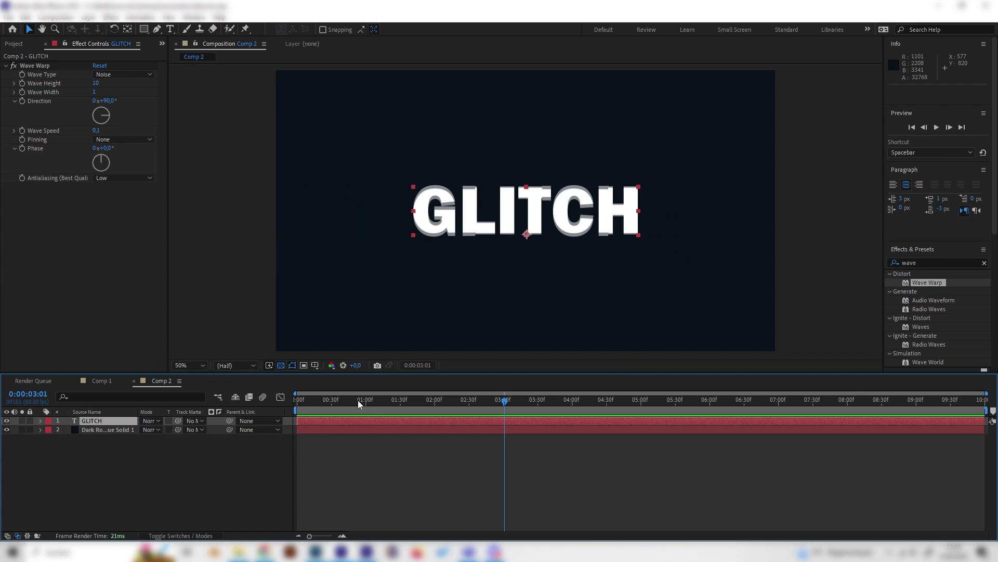
left_click(396, 399)
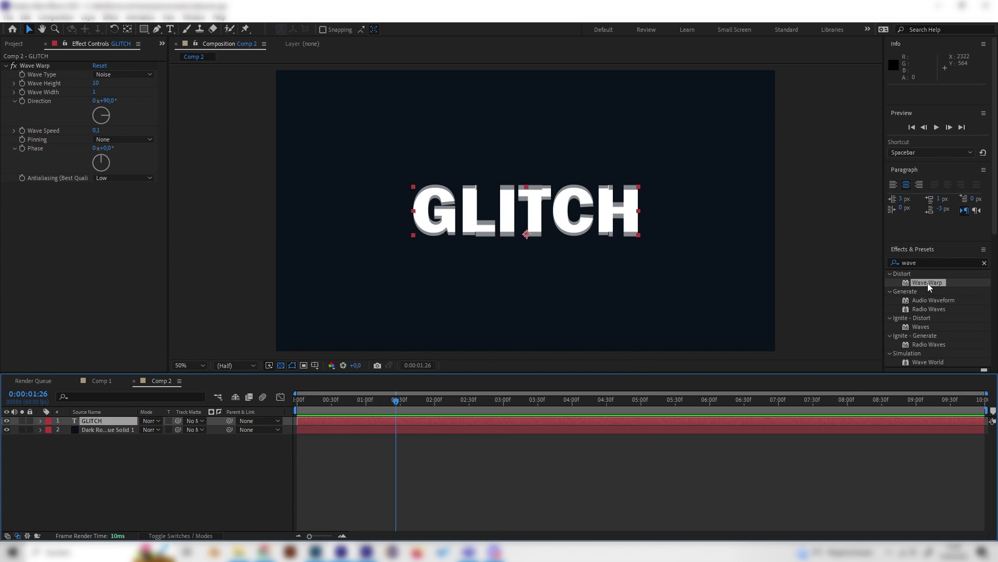
- Add a second Wave Warp set to Noise with Wave Height 5, and preview it
left_click_drag(929, 285, 142, 274)
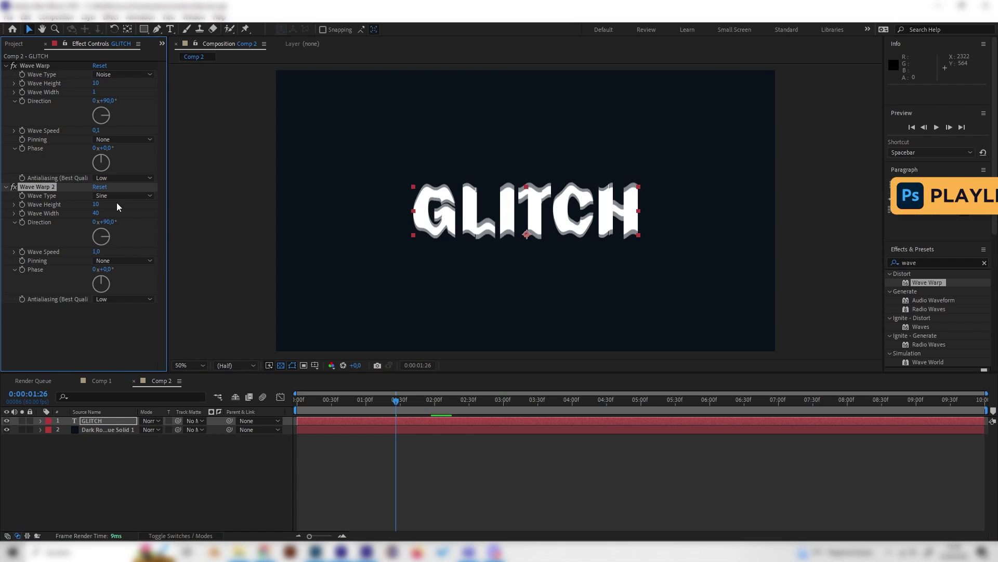
left_click(113, 197)
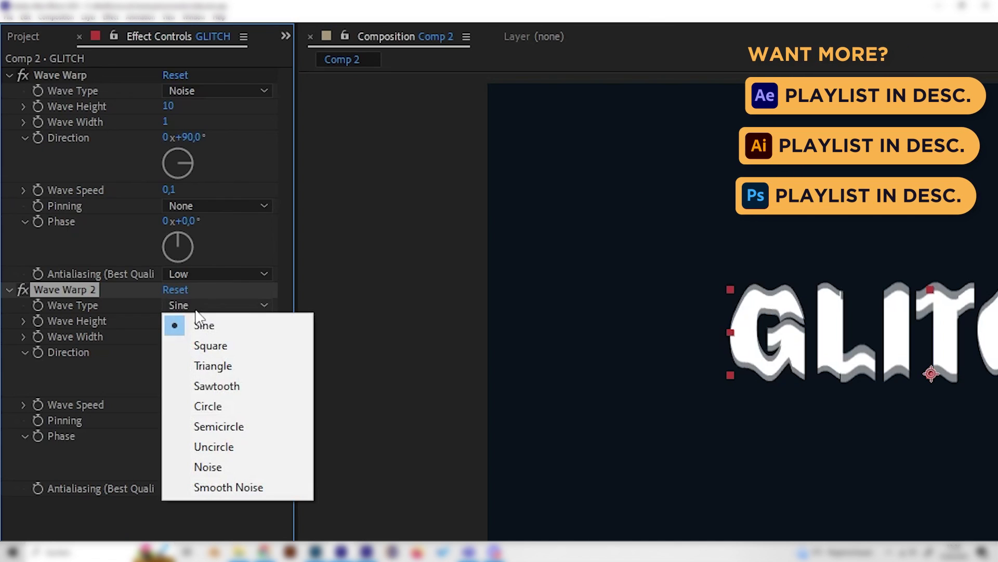
left_click(237, 464)
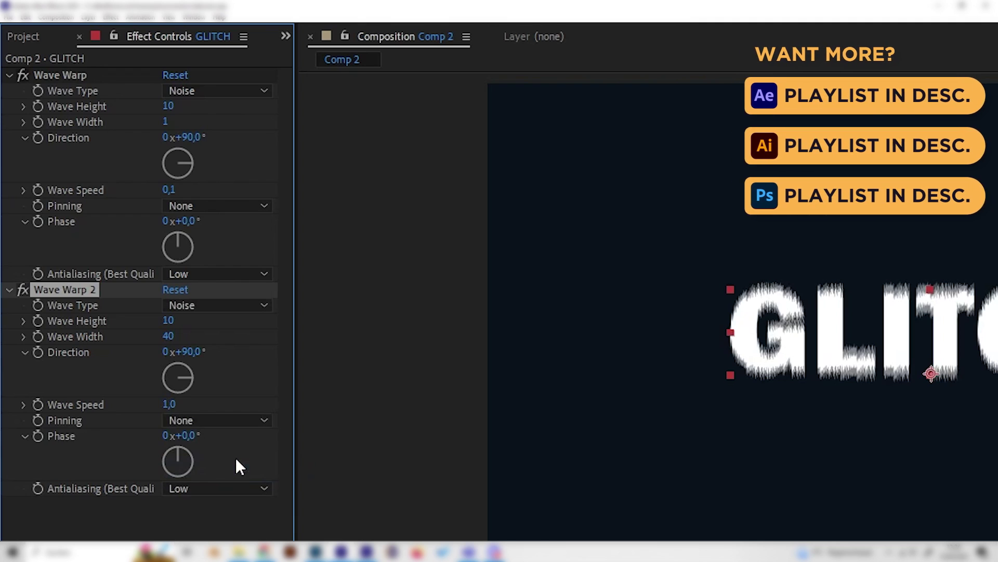
left_click(172, 321)
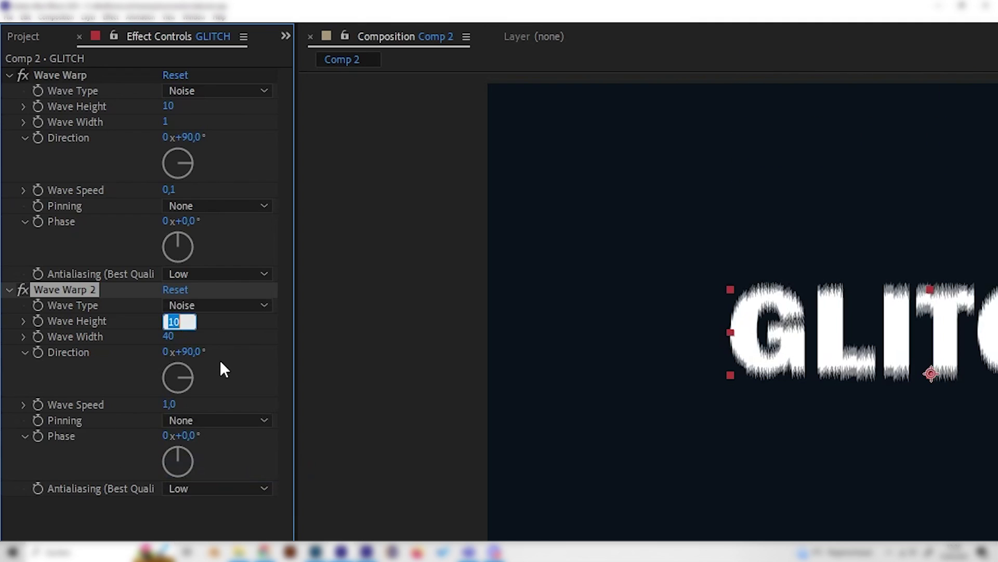
type("5")
key("Return")
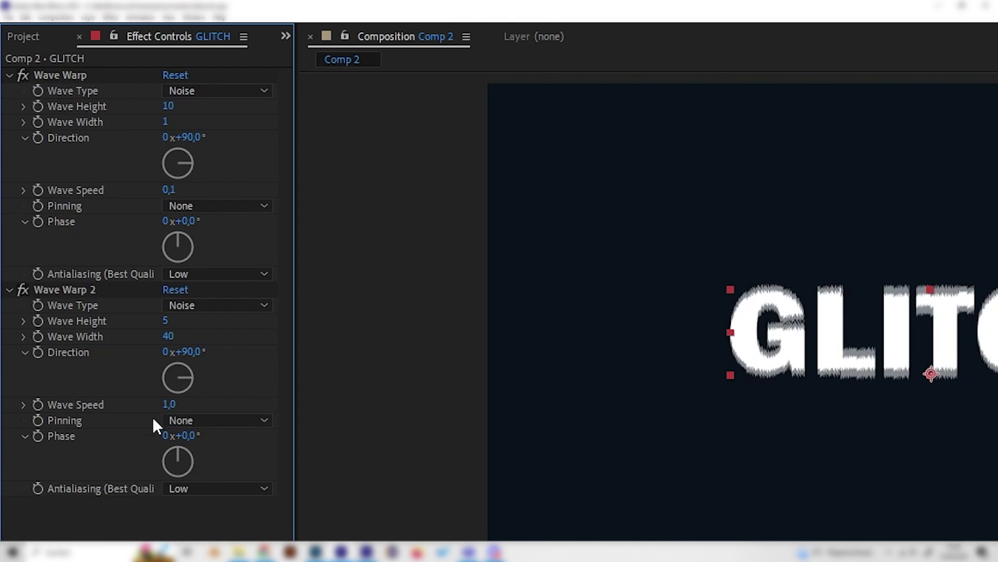
key("space")
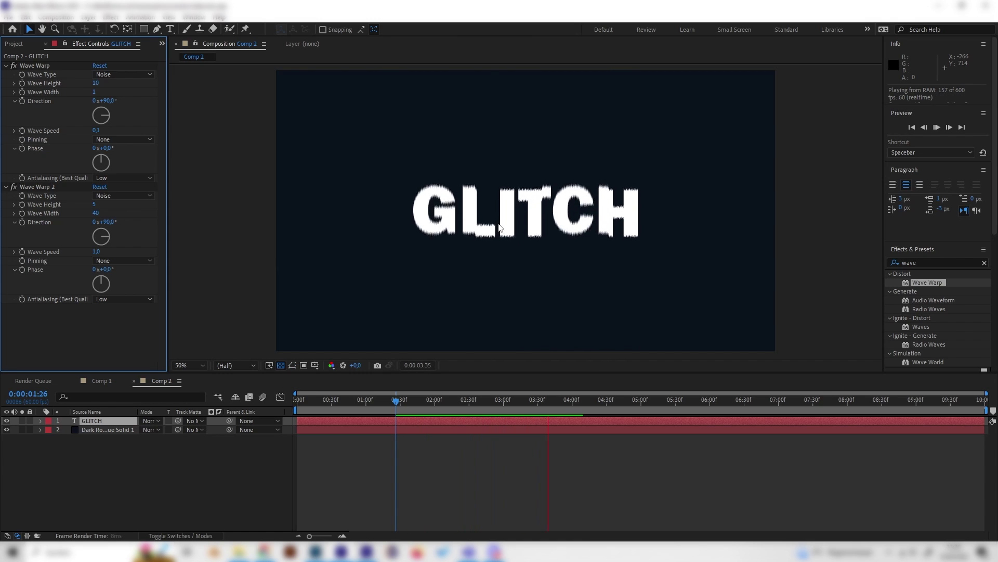
- Preview the double-warped text at full size, then return to half-size view
key("space")
key("period")
key("space")
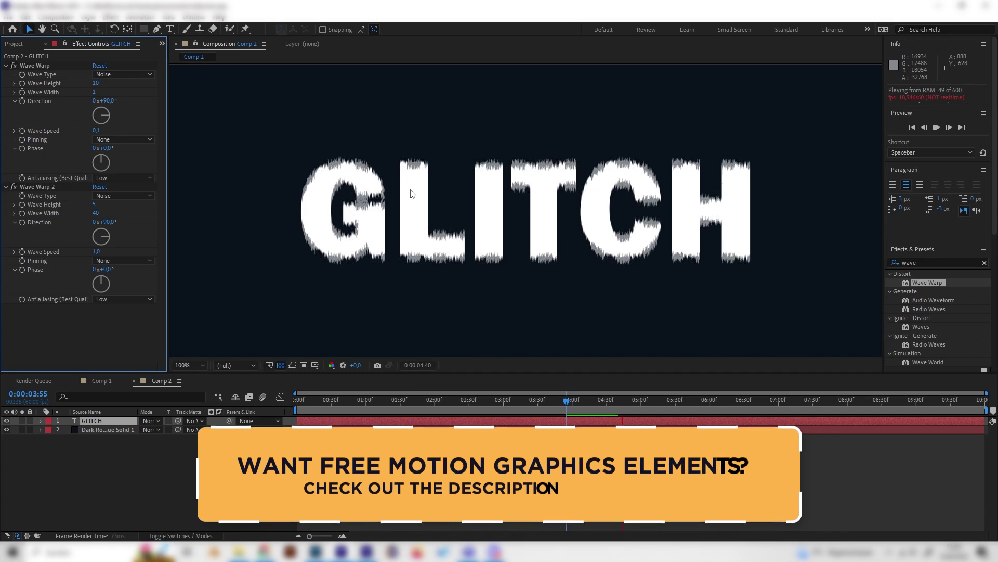
key("space")
key("comma")
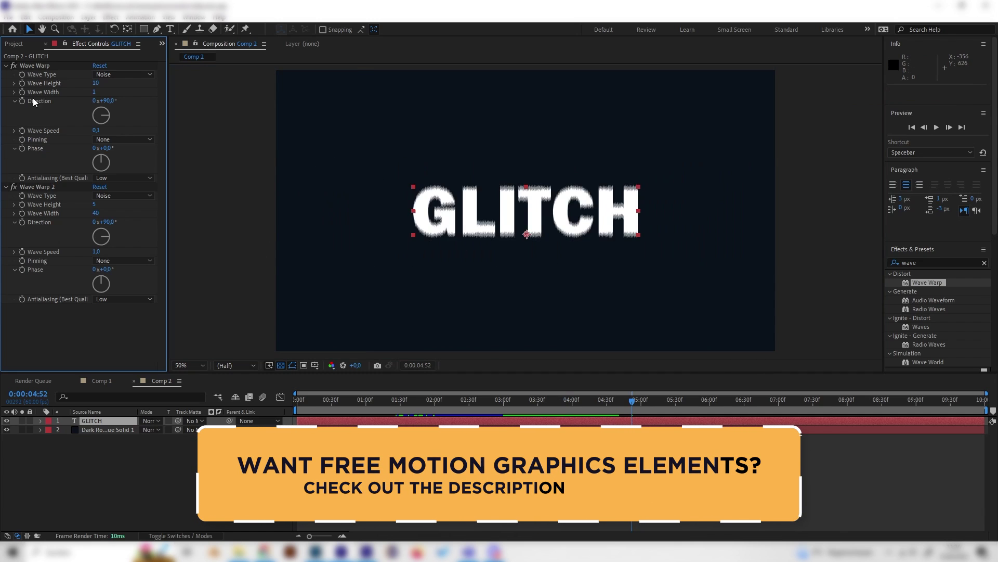
- Compare GLITCH with Wave Warp 2 off and on across frames, and check Comp 1
left_click(13, 186)
left_click(34, 65)
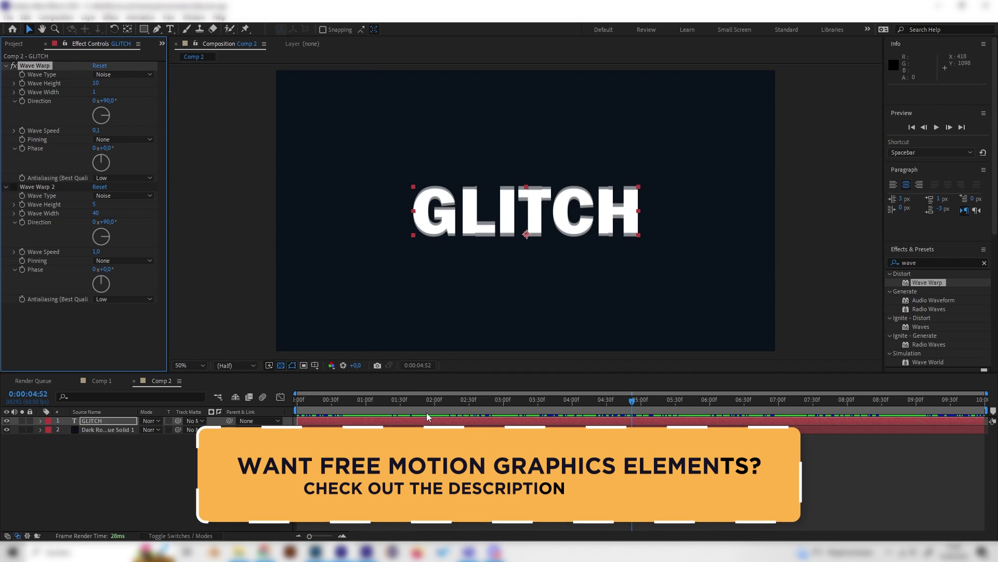
left_click(416, 408)
left_click_drag(416, 409, 434, 408)
left_click(14, 187)
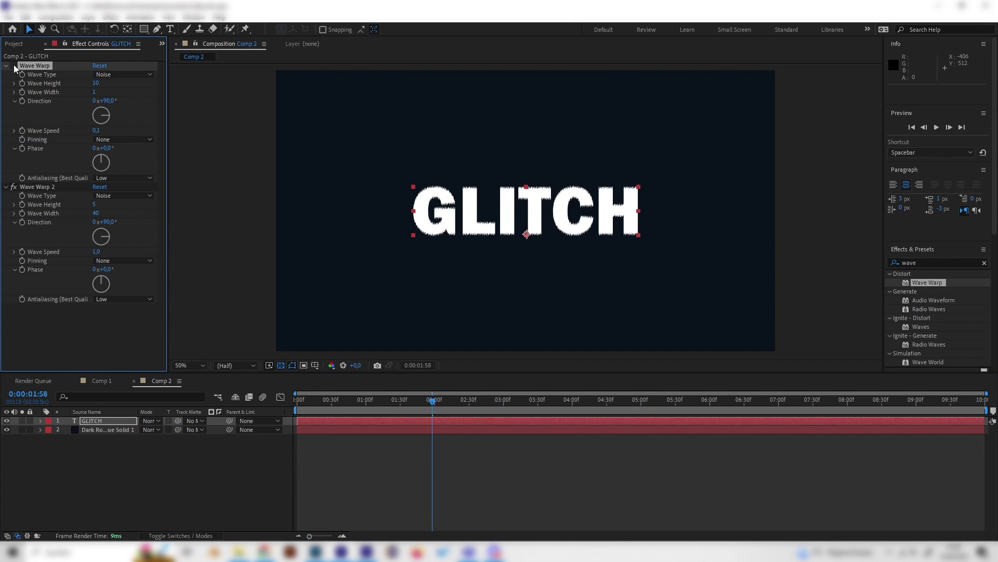
left_click_drag(435, 400, 493, 399)
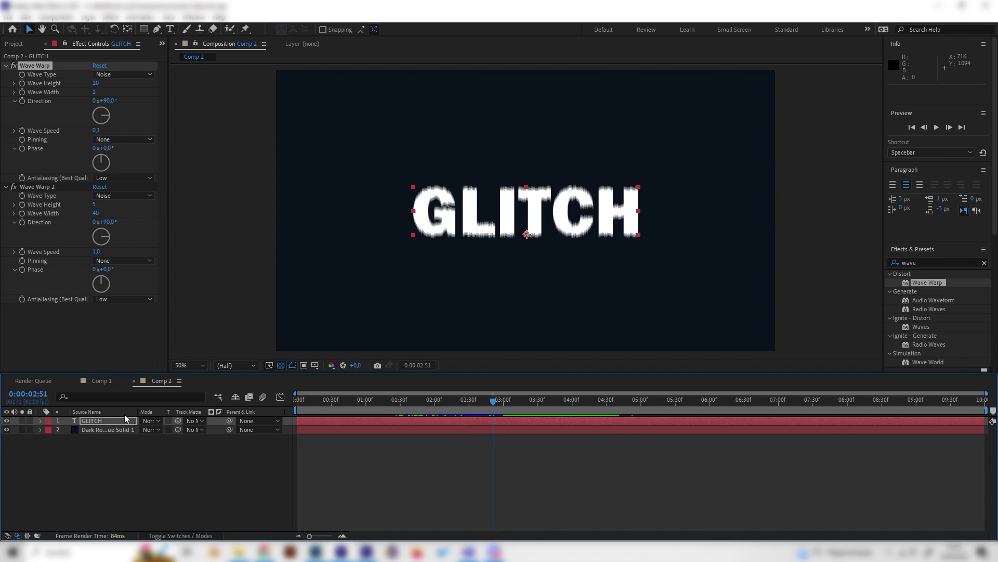
left_click(102, 381)
left_click_drag(528, 404, 601, 424)
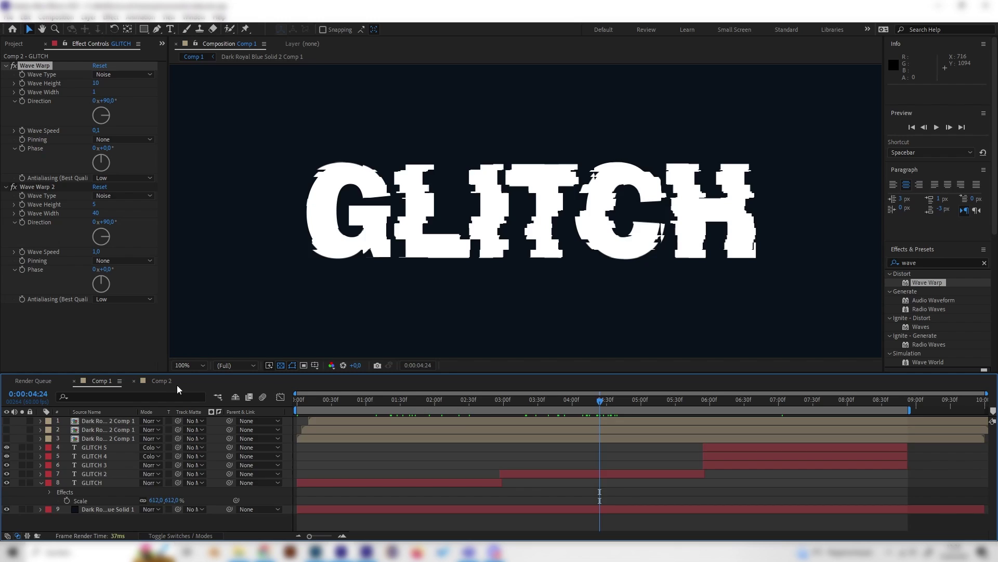
left_click(161, 381)
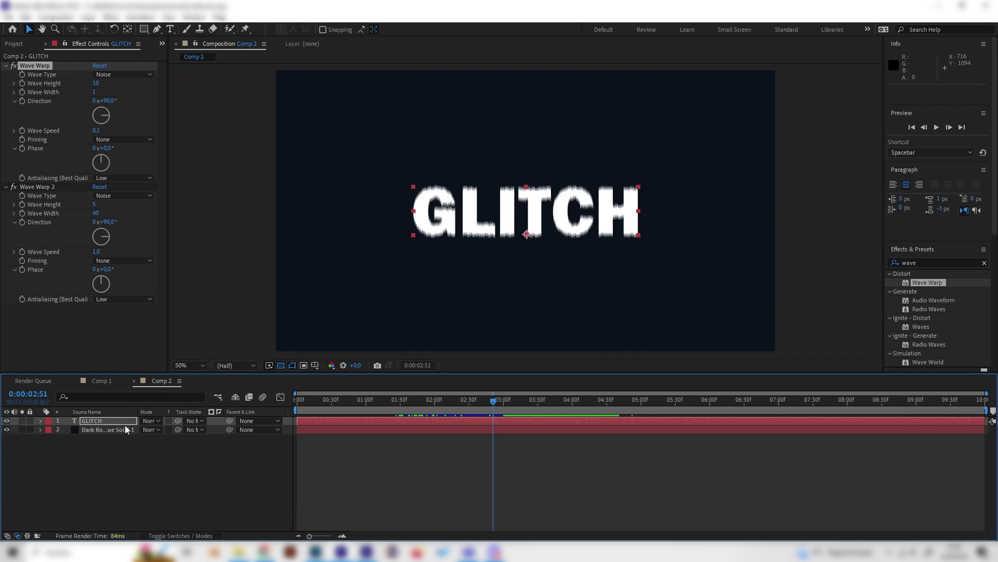
- Delete Wave Warp 2 and Wave Warp from the GLITCH layer
left_click(47, 188)
key("Return")
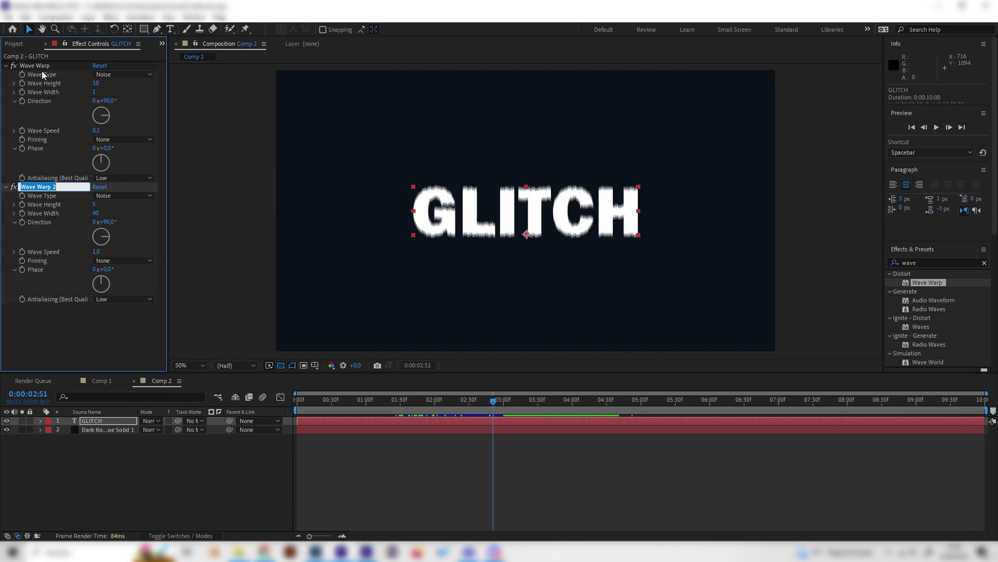
key("Escape")
left_click(57, 188)
key("Delete")
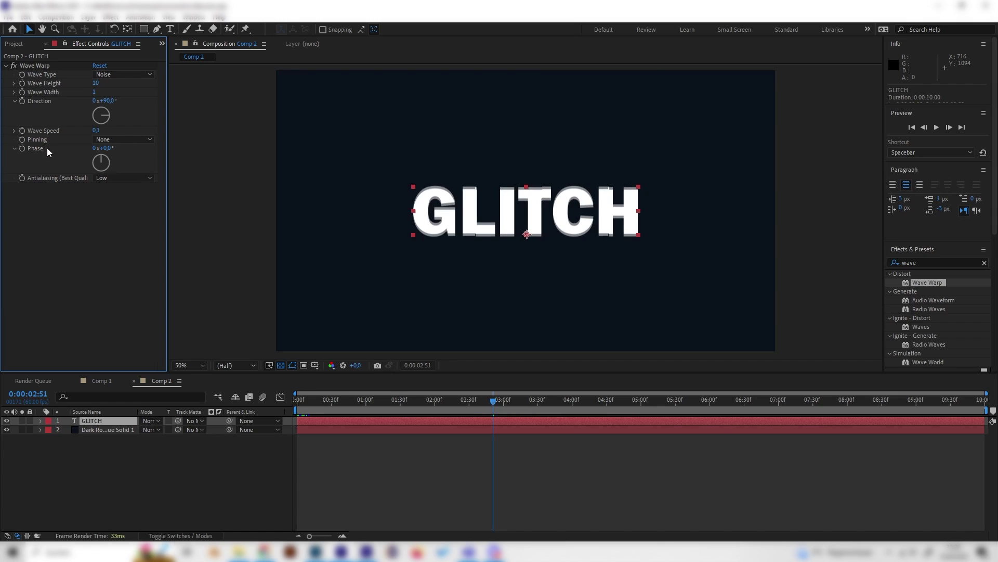
left_click(42, 68)
key("Delete")
scroll(430, 245, "down", 2)
scroll(430, 245, "up", 2)
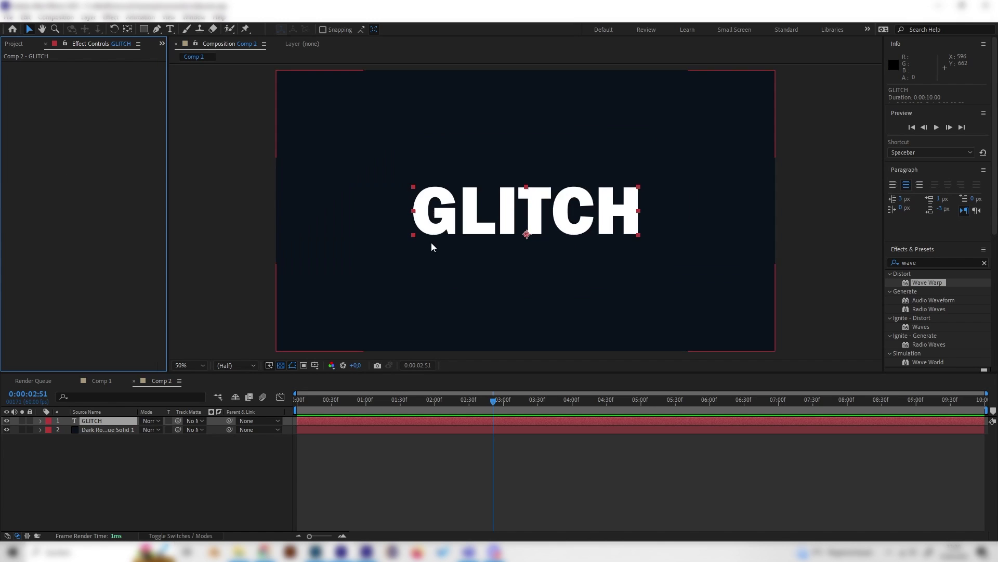
- Create a new solid layer in Comp 2 with its default settings
right_click(211, 466)
mouse_move(251, 344)
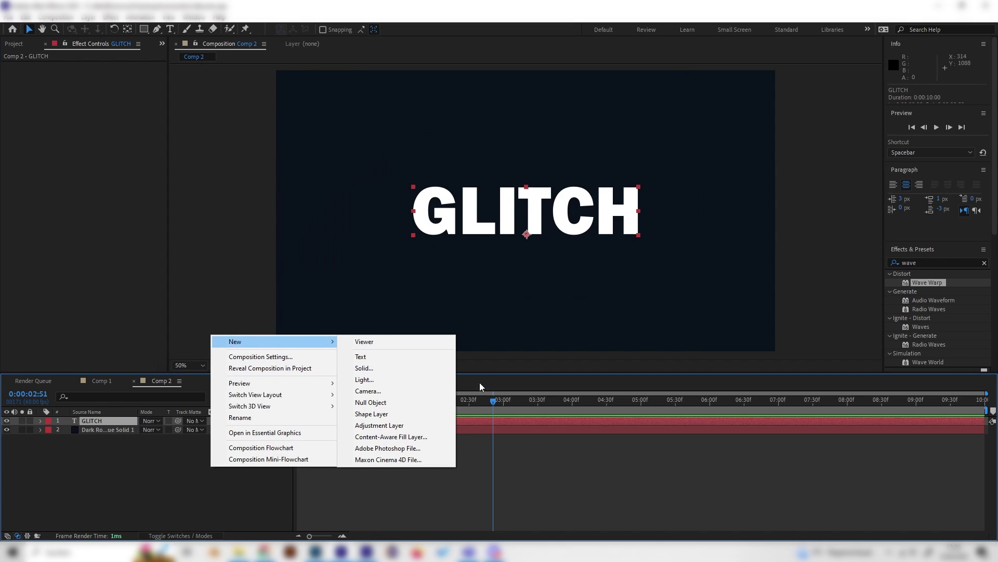
left_click(364, 367)
left_click(161, 210)
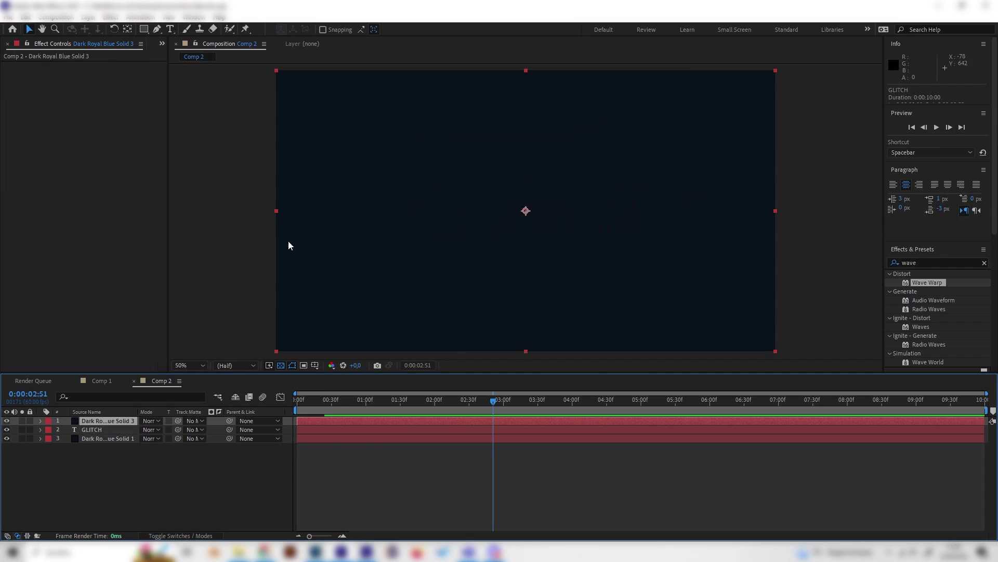
- Search effects for 'fractal' and apply Fractal Noise to the new solid
left_click(920, 262)
key("BackSpace")
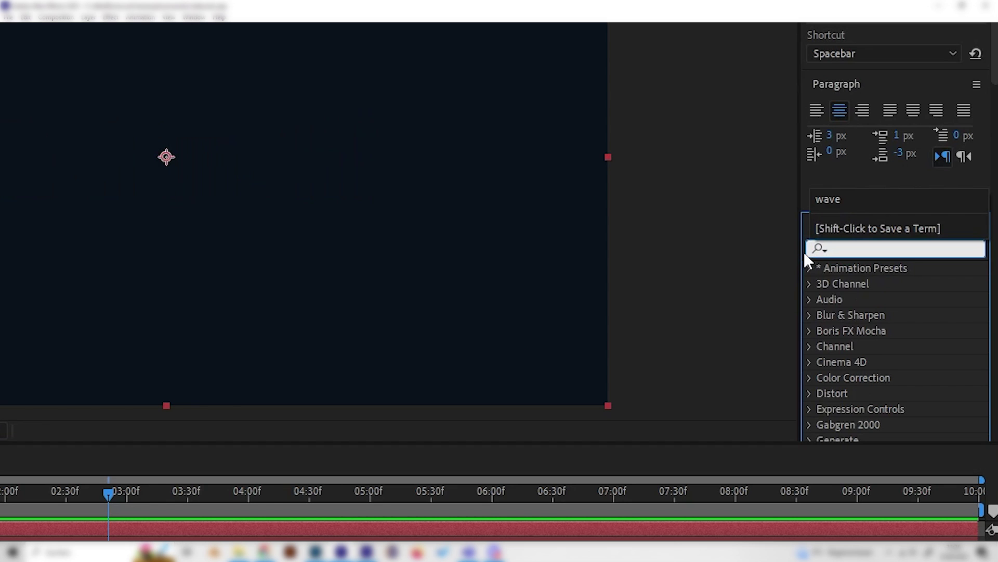
type("fracta")
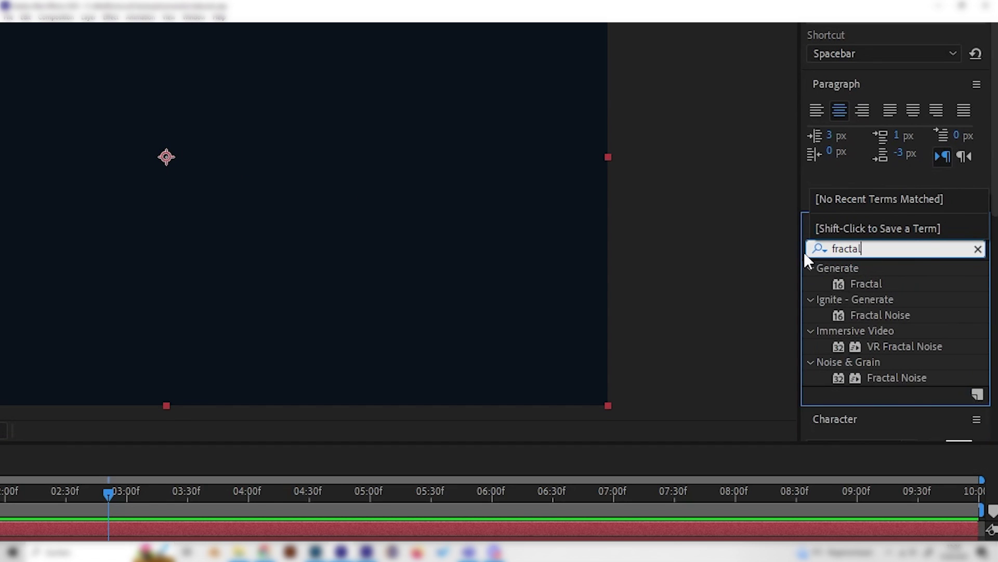
type("l")
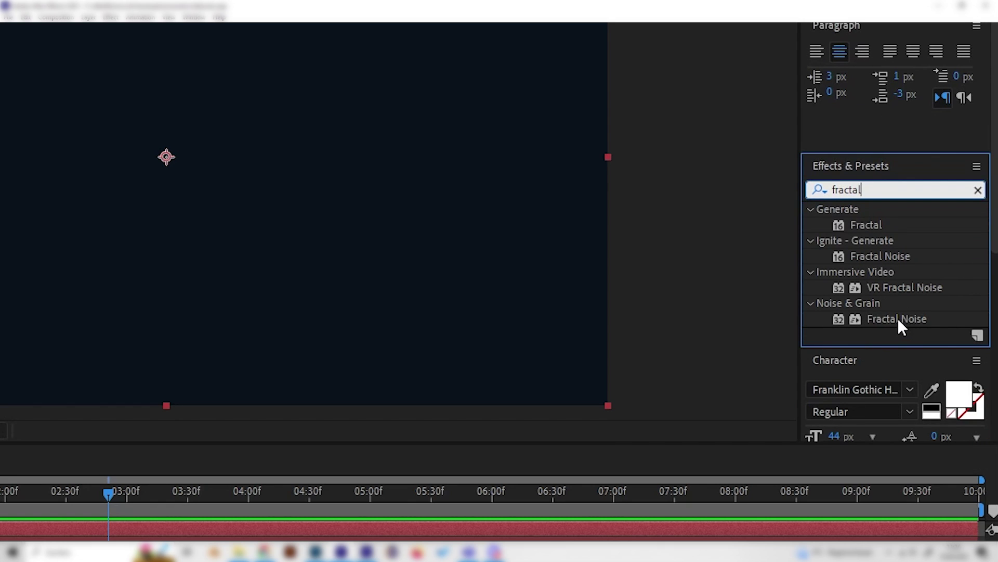
double_click(897, 318)
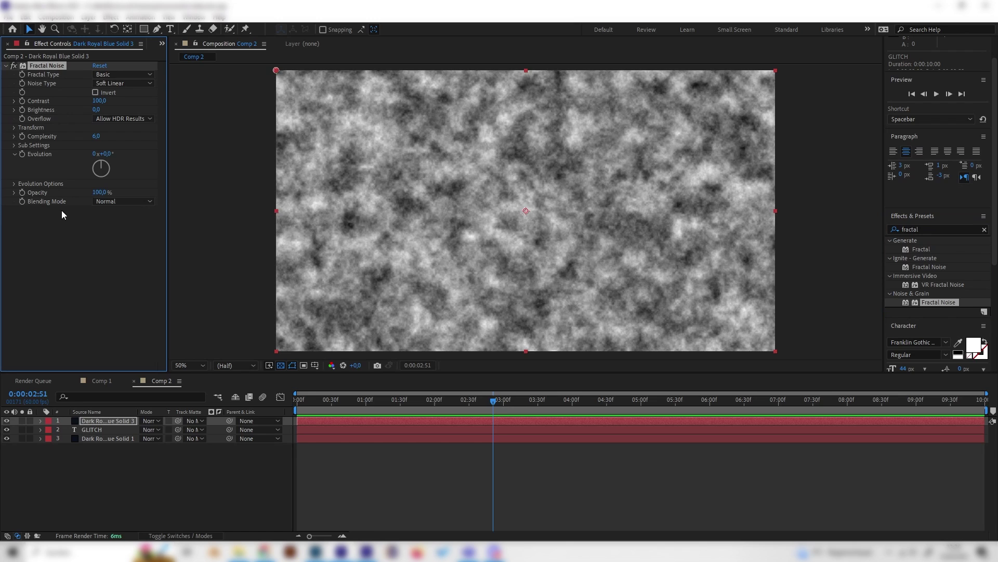
- Set Fractal Noise to Block noise type with Complexity 3
left_click(114, 386)
left_click(161, 381)
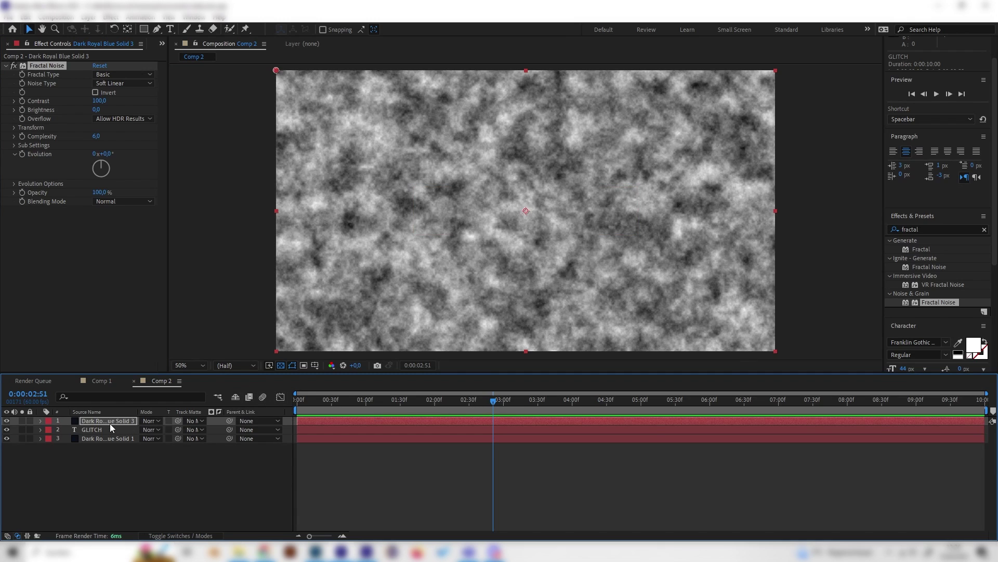
left_click(151, 453)
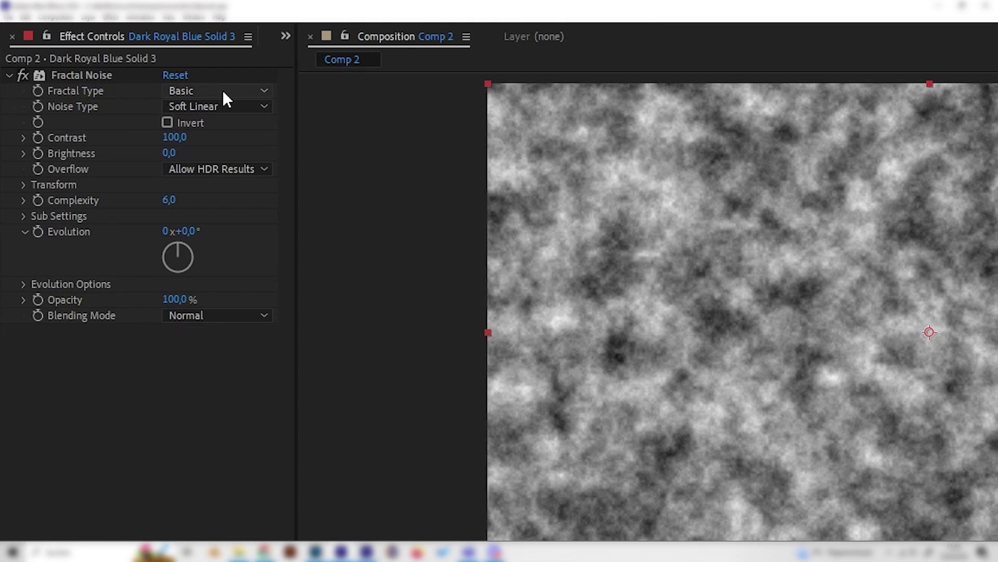
left_click(244, 108)
left_click(226, 127)
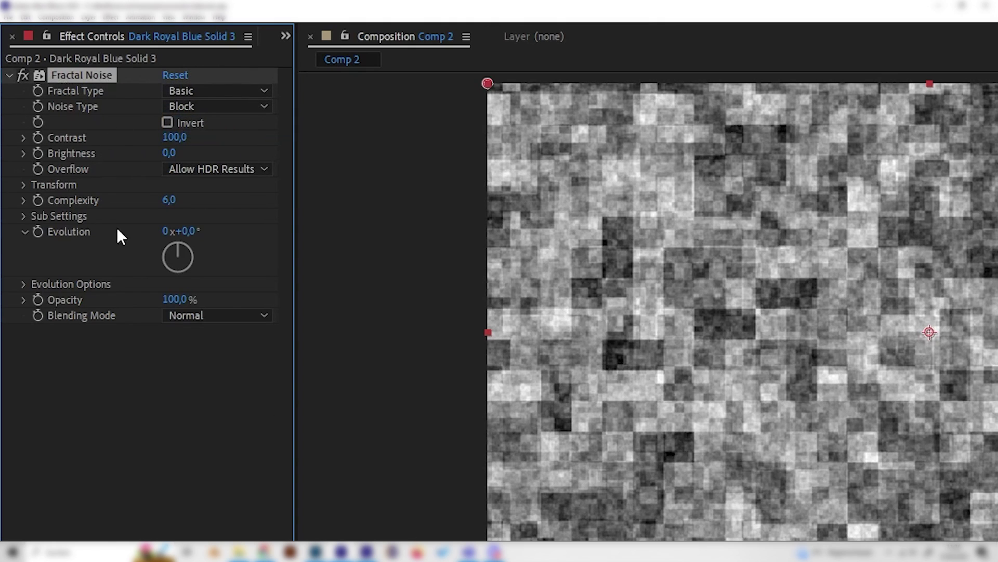
left_click(169, 201)
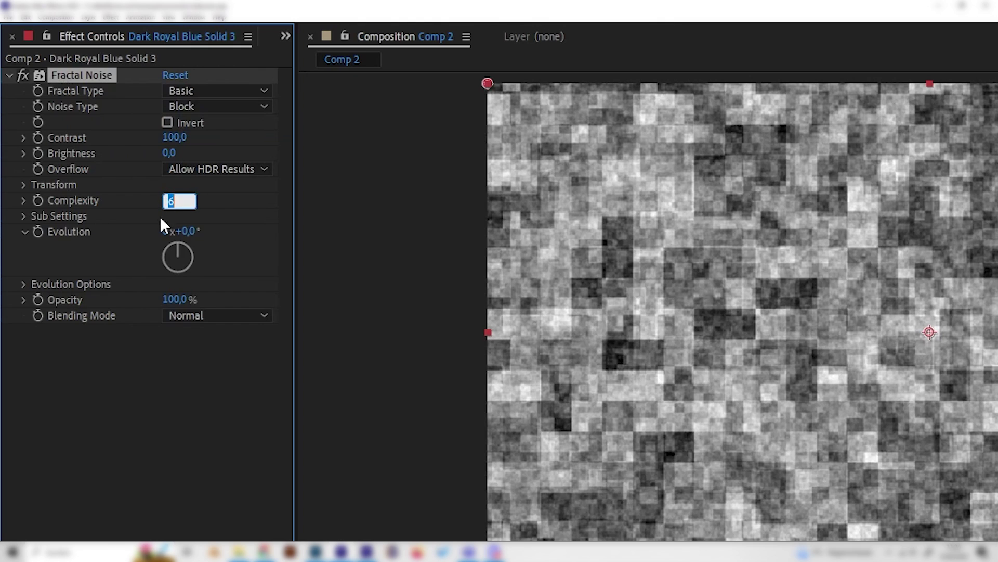
left_click(147, 397)
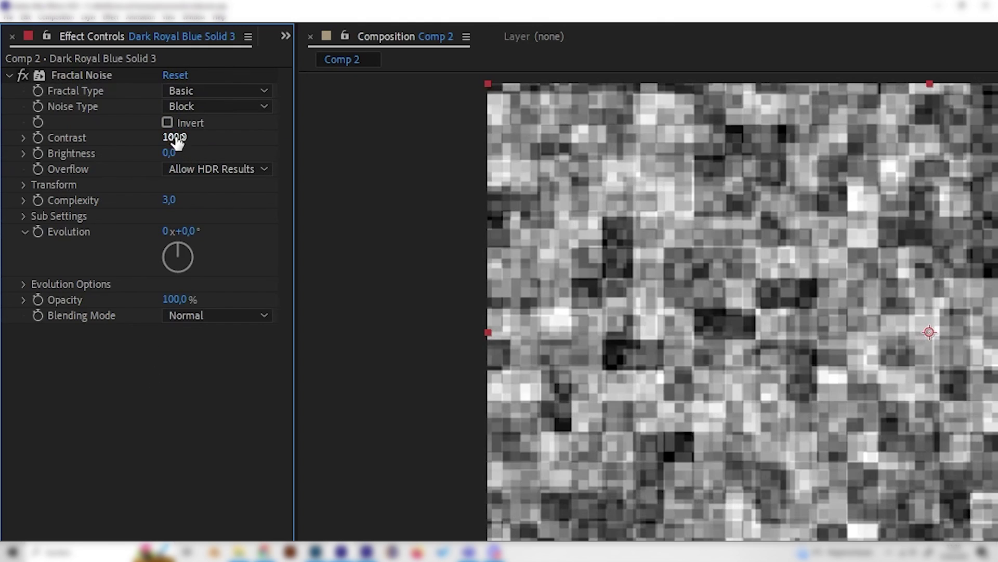
- Raise Fractal Noise Contrast to 400 and turn off Uniform Scaling
left_click(177, 137)
type("5")
key("Return")
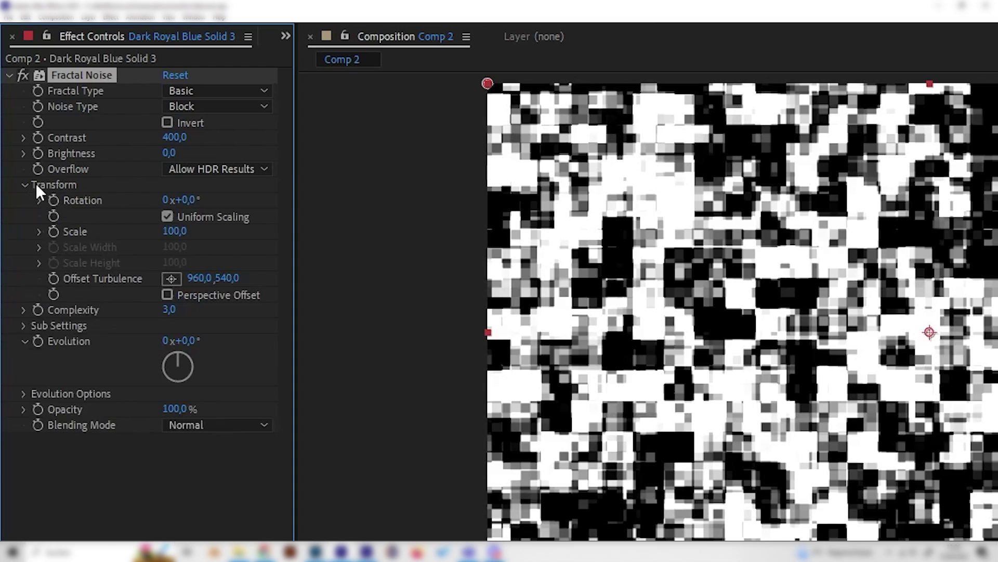
left_click(166, 216)
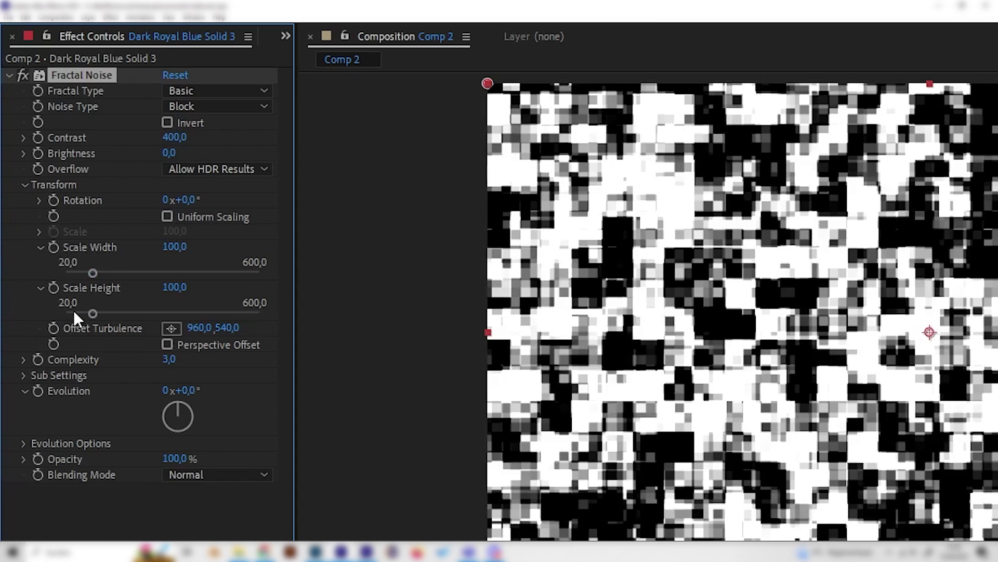
- Open the Scale Height property's context menu, then dismiss it
right_click(67, 285)
left_click(87, 281)
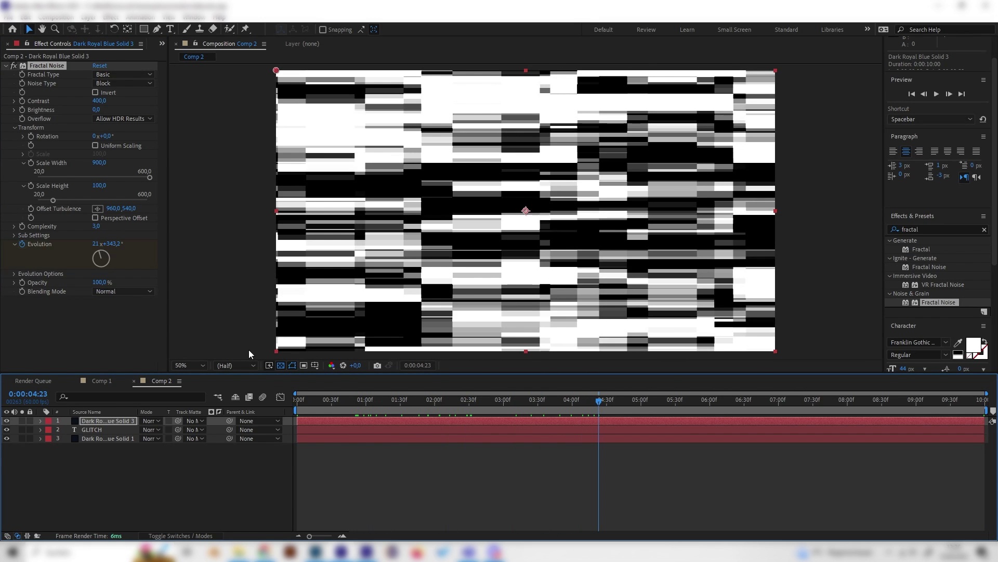
- Pre-compose the noise layer with all attributes moved into the new comp, then hide it
left_click(168, 454)
left_click(96, 423)
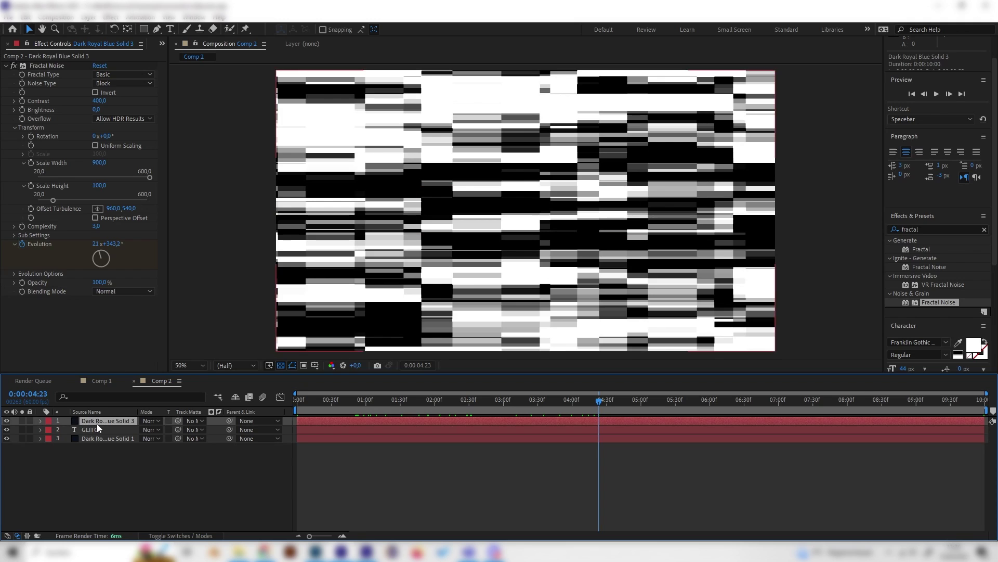
right_click(99, 420)
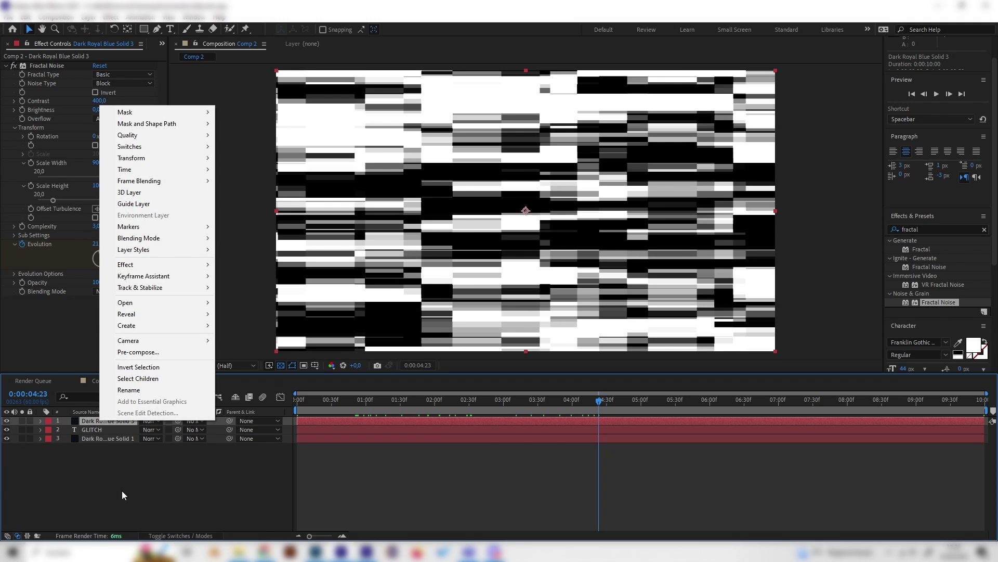
left_click(122, 491)
left_click(97, 422)
right_click(96, 423)
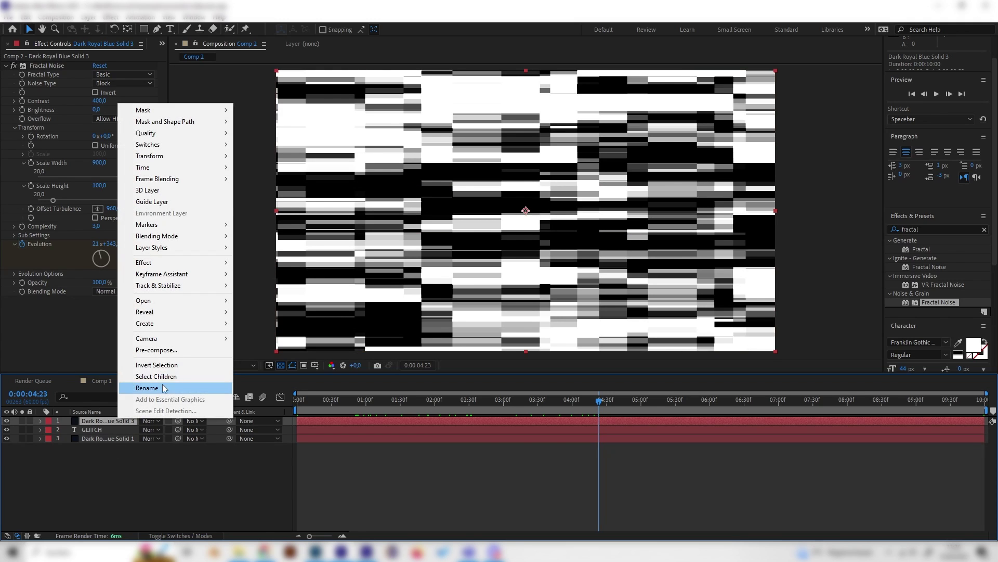
left_click(180, 350)
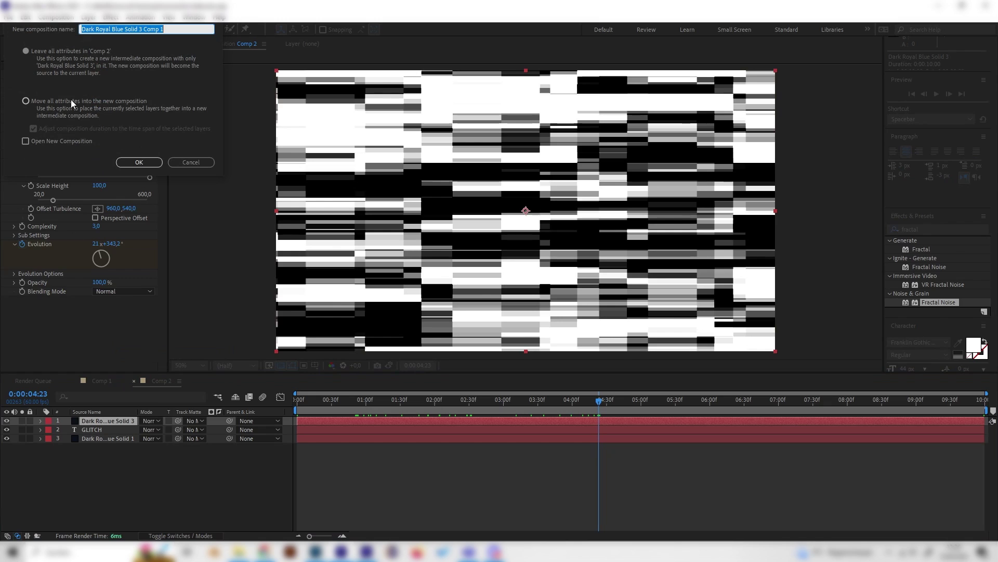
left_click(25, 101)
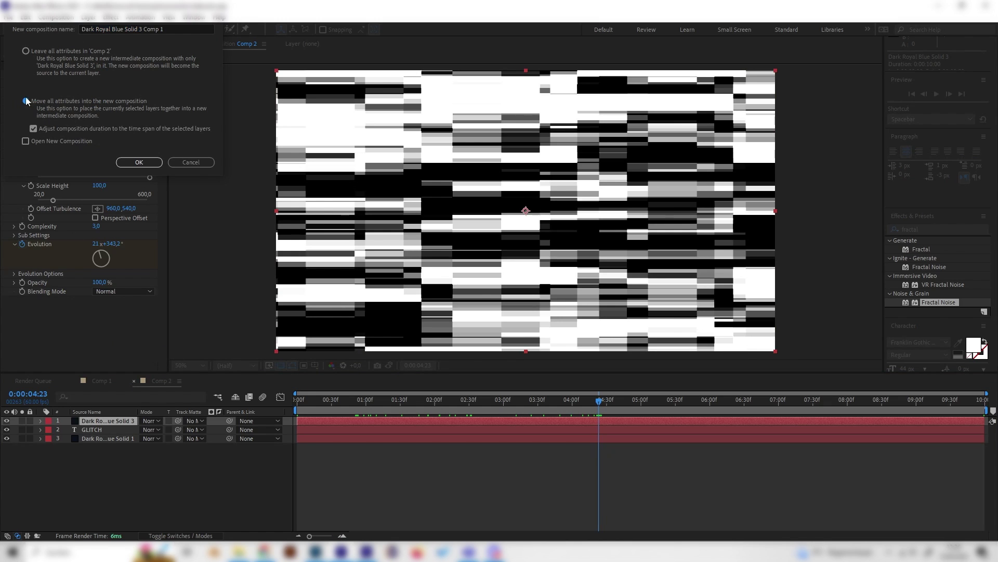
left_click(145, 162)
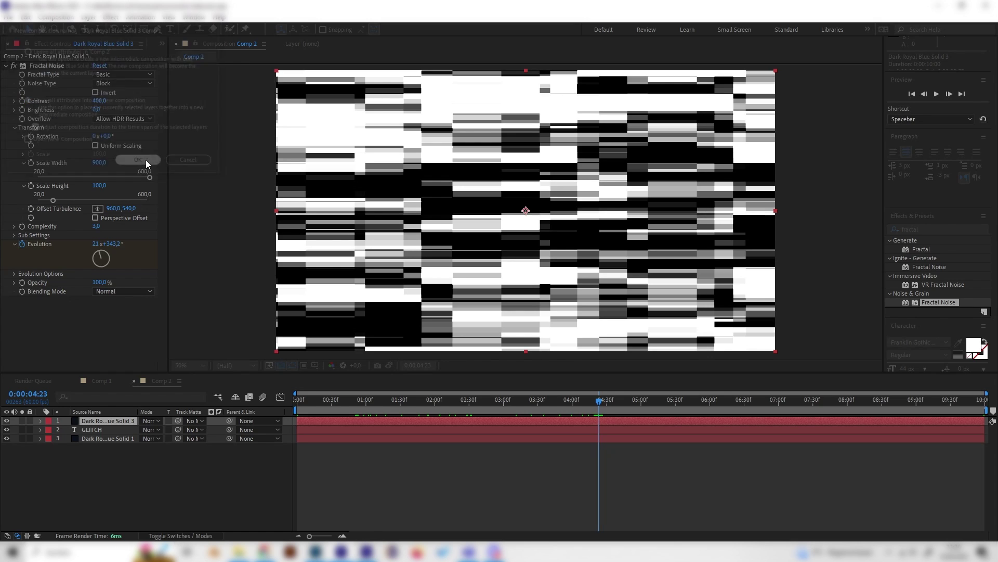
left_click(7, 421)
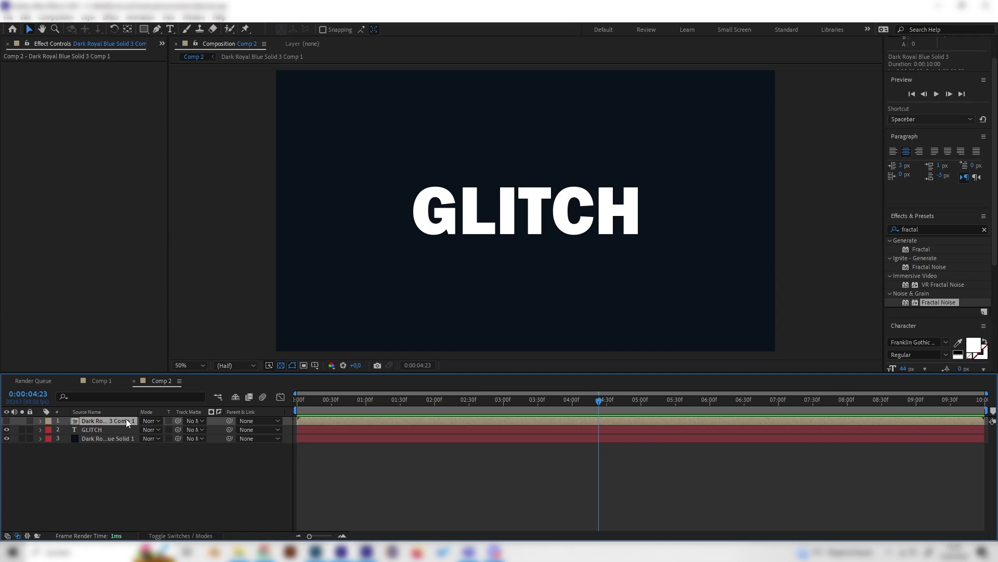
- Apply Displacement Map to GLITCH with Dark Royal Blue Solid 3 Comp 1 as its map layer
left_click(100, 431)
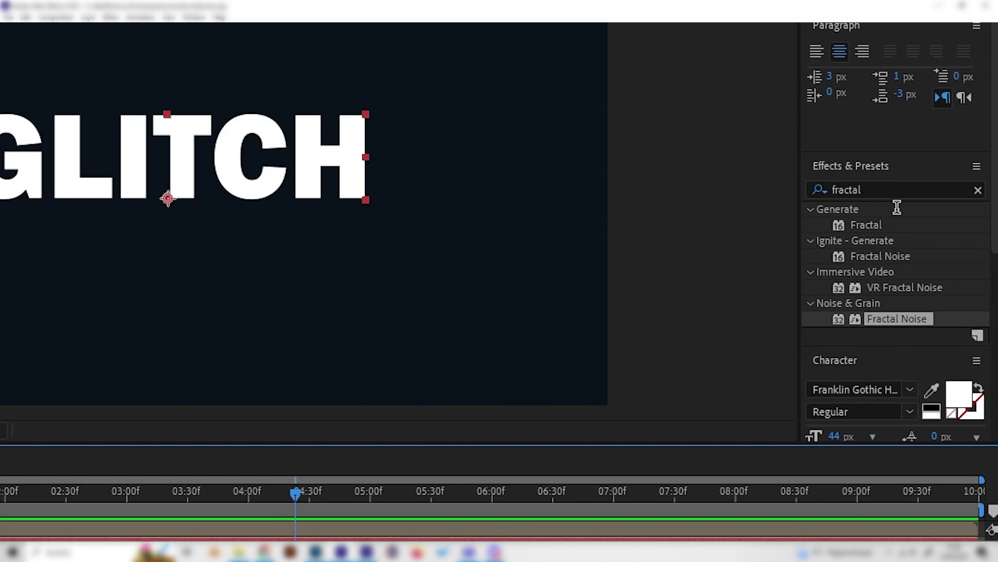
left_click(938, 230)
key("BackSpace")
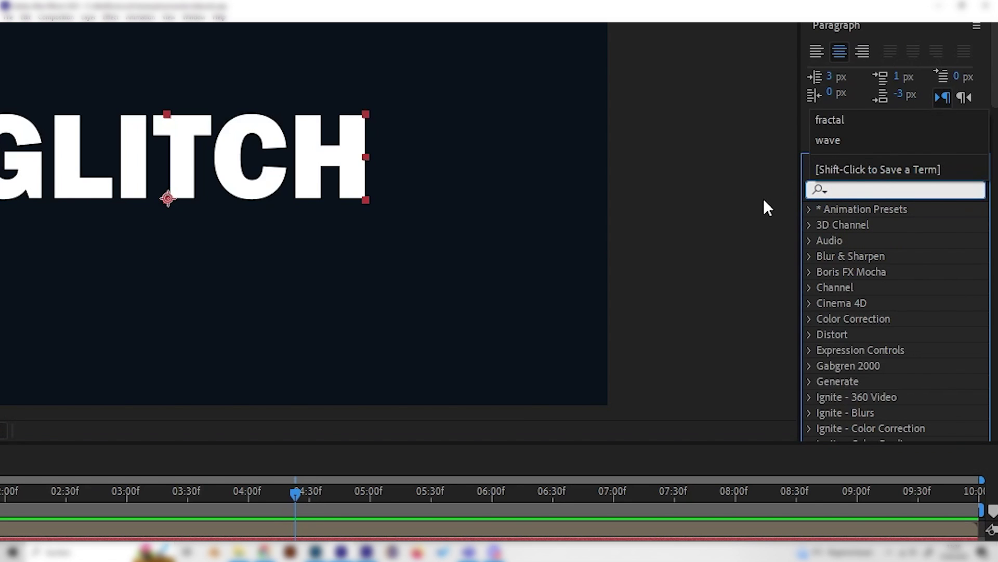
type("displac")
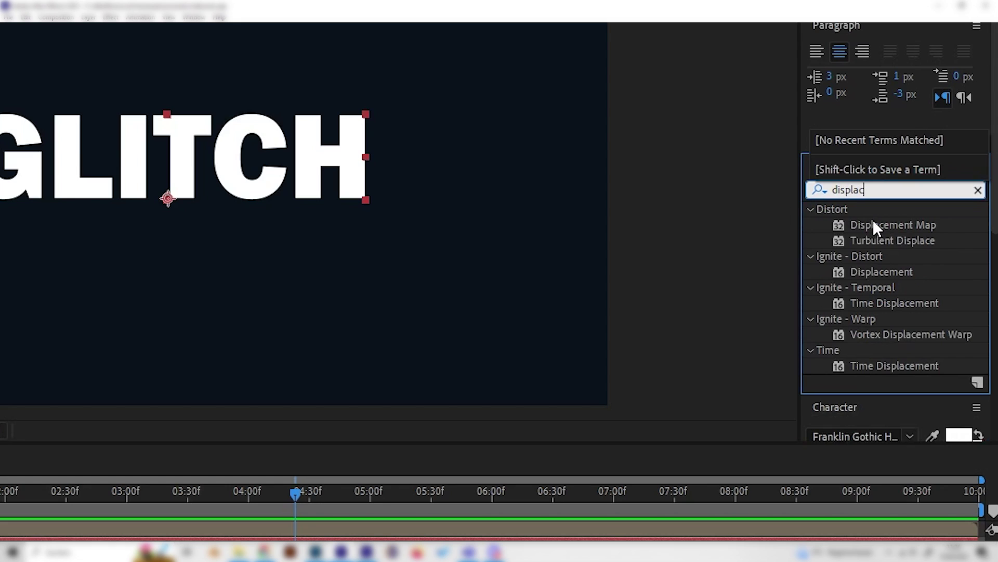
left_click(876, 225)
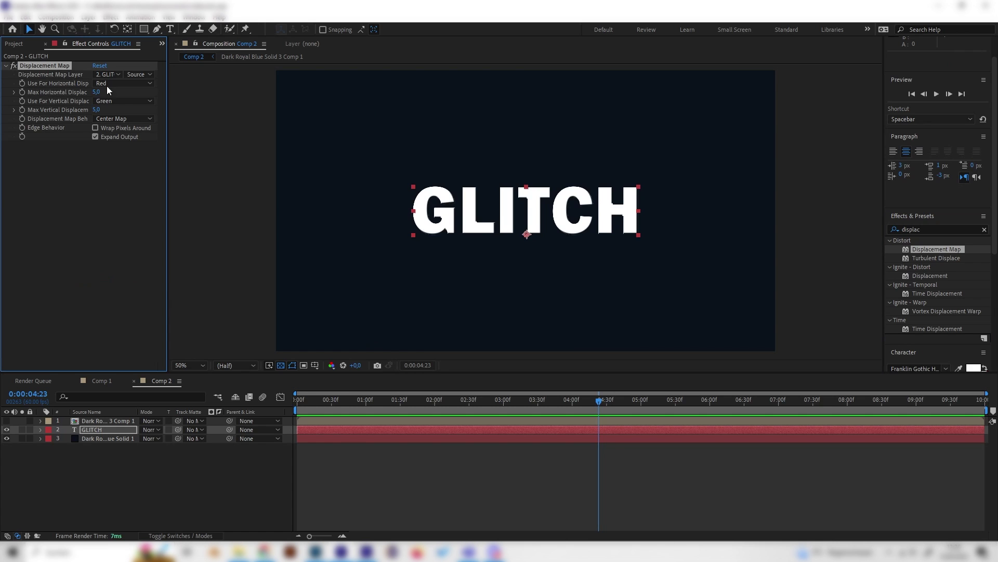
left_click(105, 74)
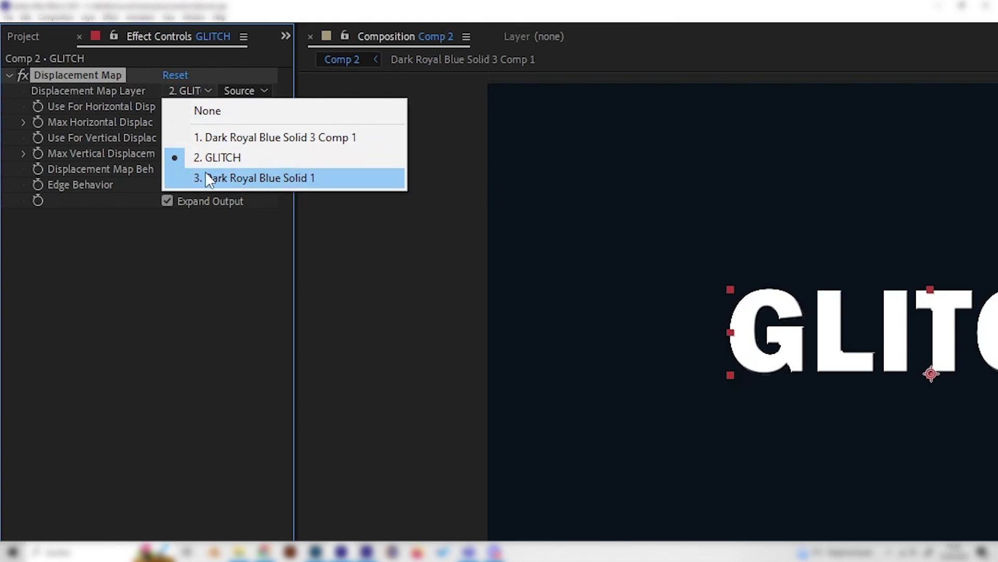
left_click(221, 137)
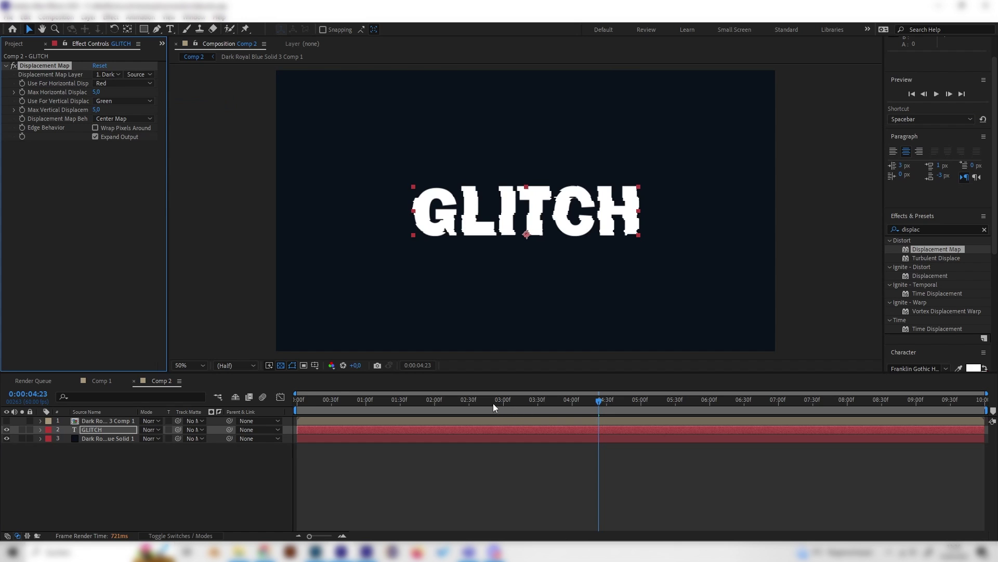
left_click_drag(468, 408, 357, 411)
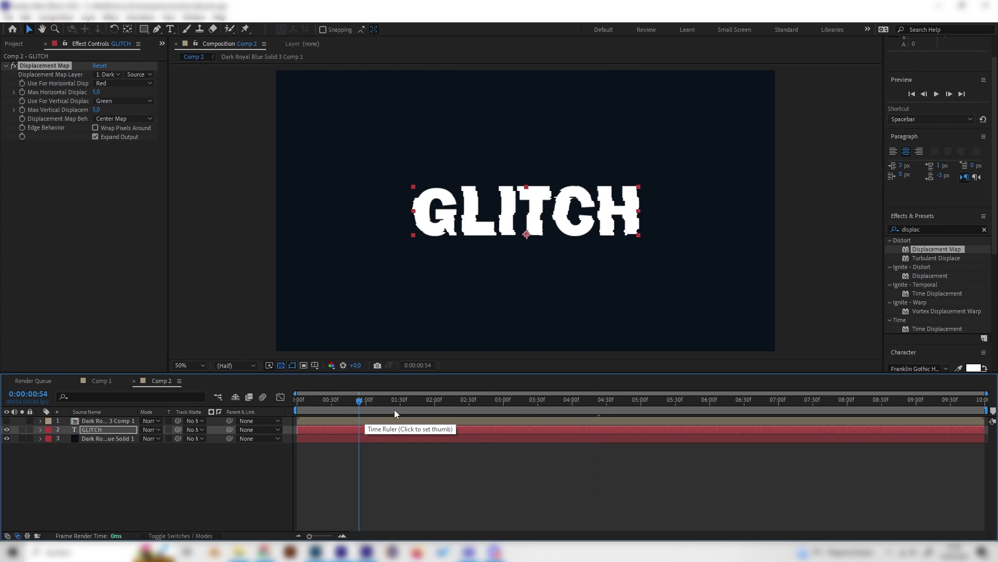
- Set the Displacement Map's Max Horizontal Displacement to 10 and Max Vertical to 1, previewing the glitch
left_click_drag(416, 400, 450, 399)
key("space")
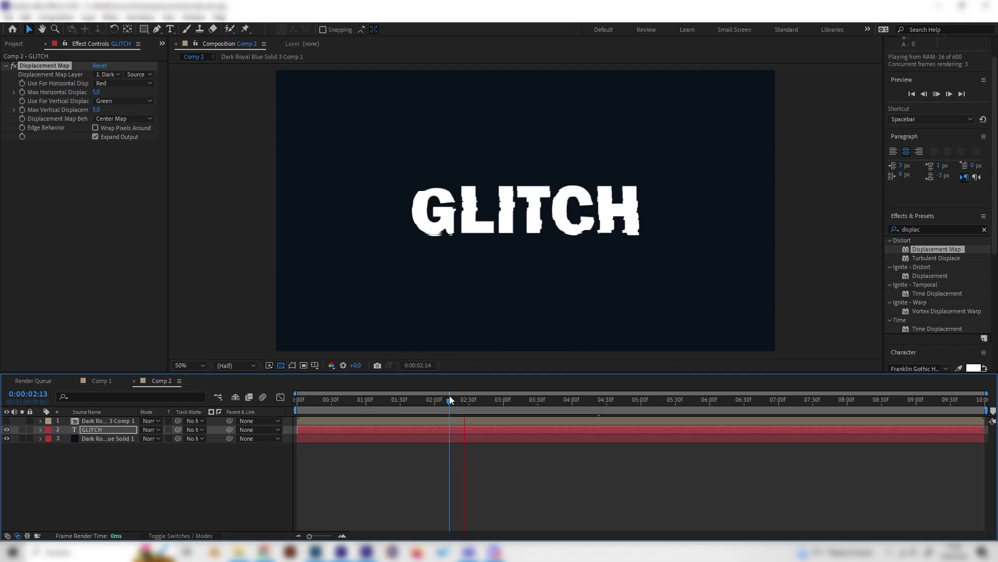
key("space")
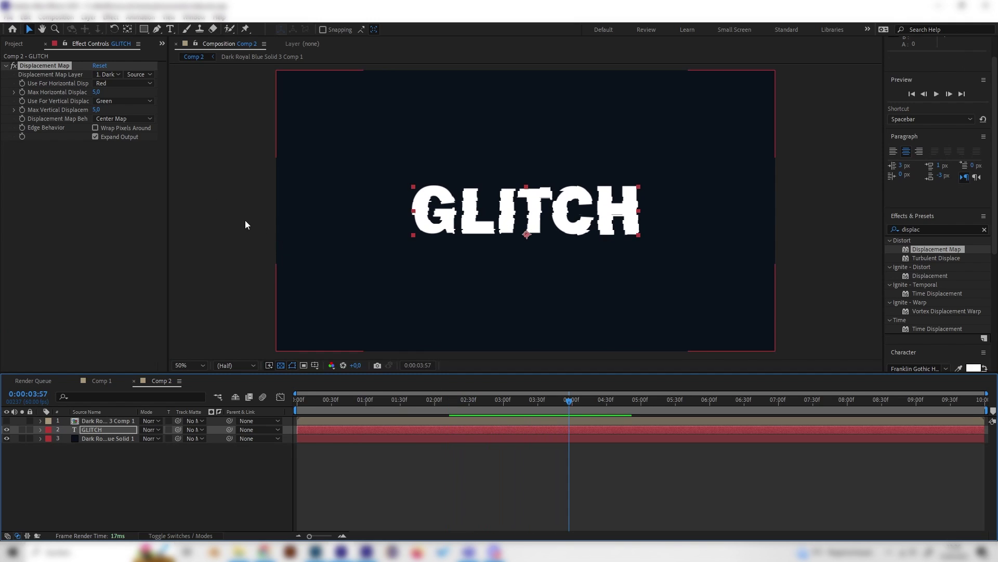
left_click(96, 92)
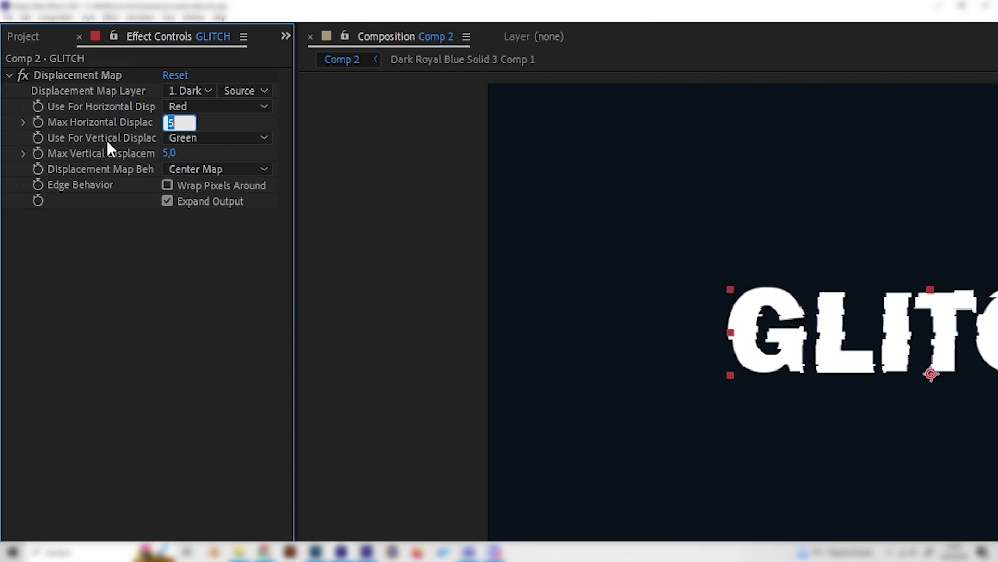
type("10")
key("Return")
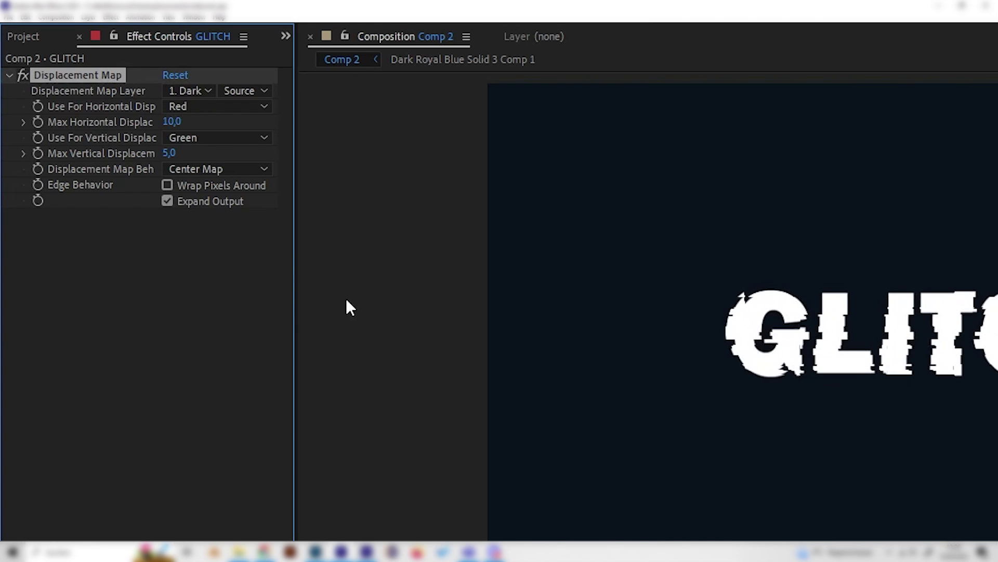
key("space")
left_click(167, 151)
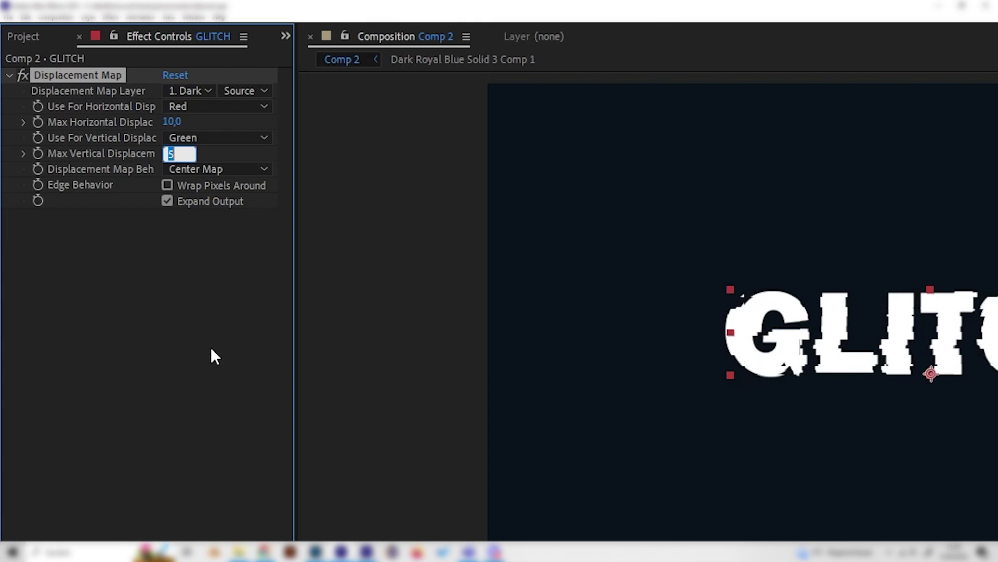
type("1")
key("Return")
key("space")
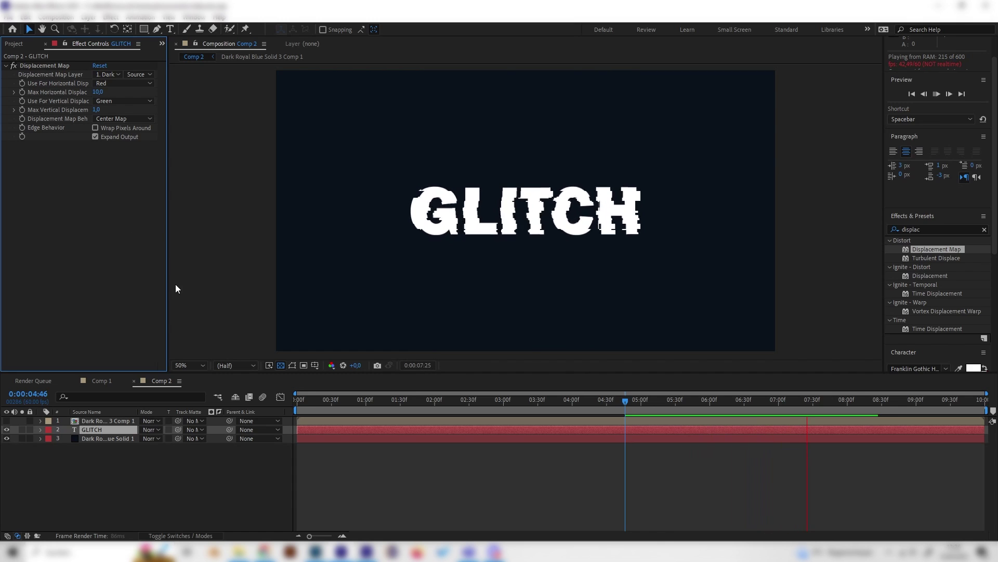
key("space")
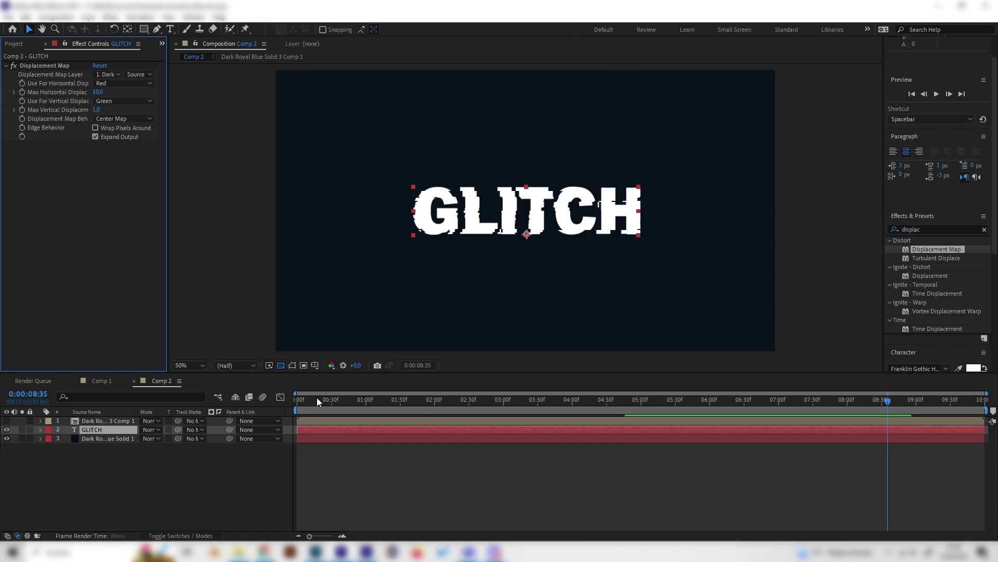
left_click_drag(304, 398, 376, 400)
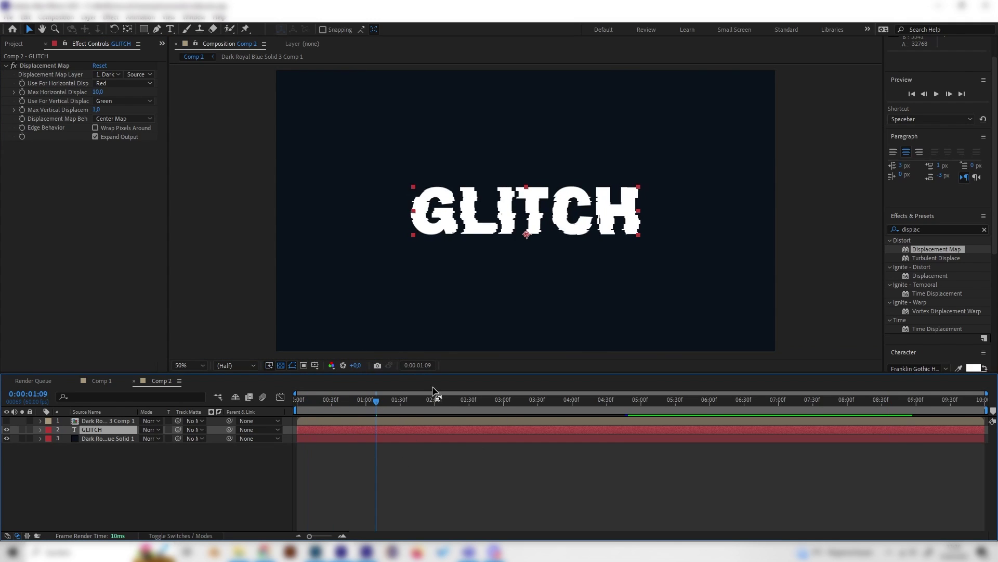
left_click(51, 91)
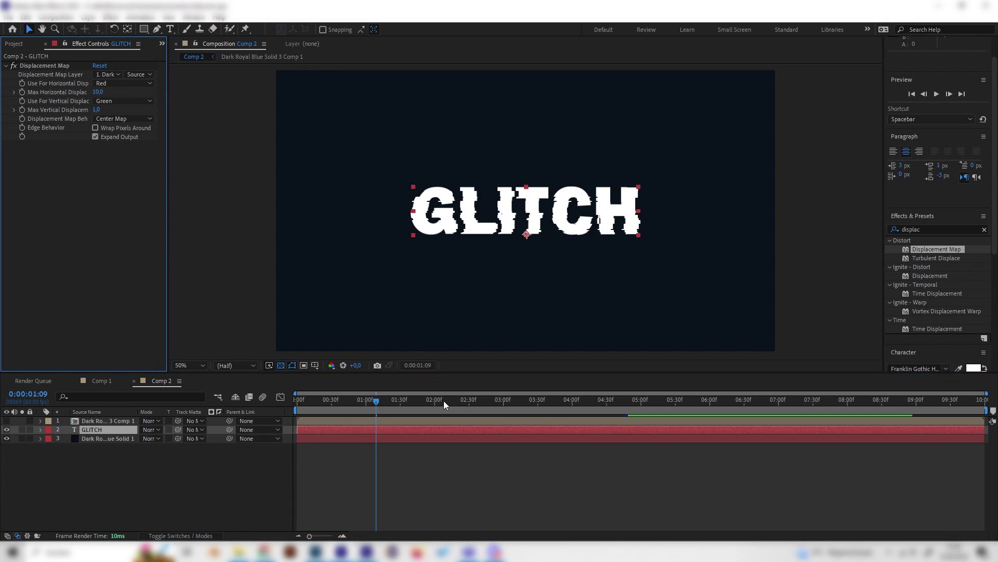
left_click_drag(444, 400, 552, 407)
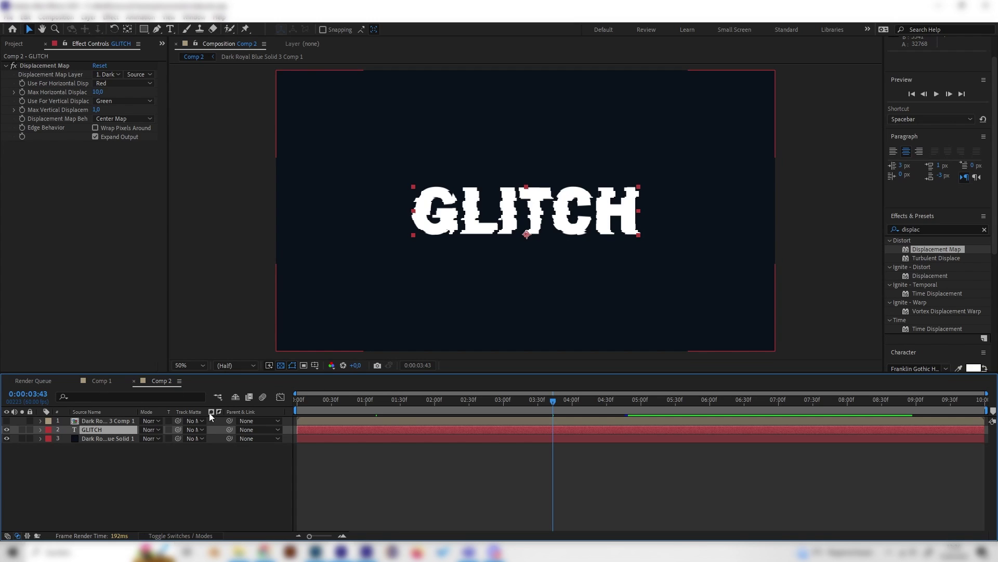
left_click(117, 383)
left_click_drag(473, 401, 769, 404)
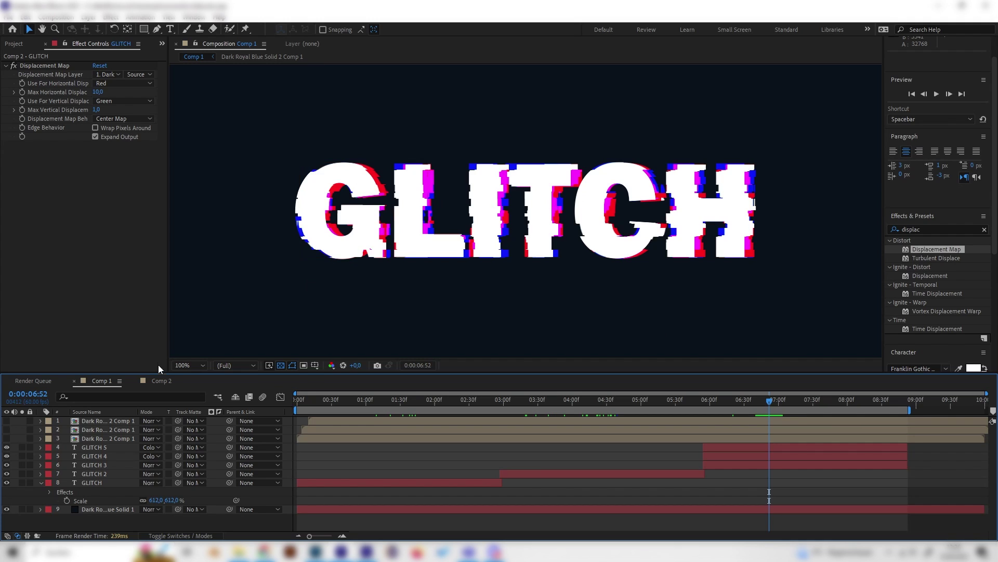
left_click(162, 381)
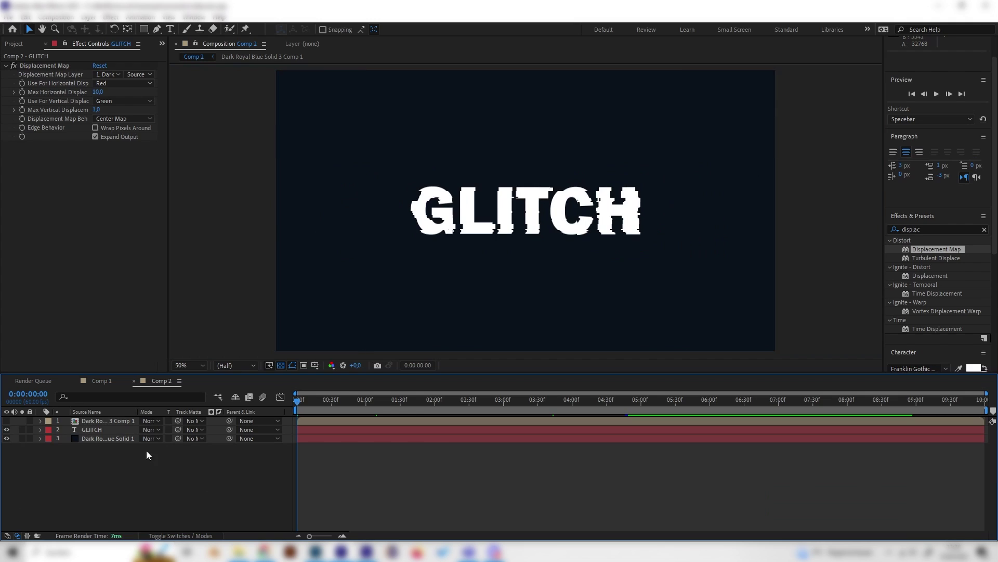
- Rename the top precomp layer to '1'
left_click(99, 419)
right_click(98, 419)
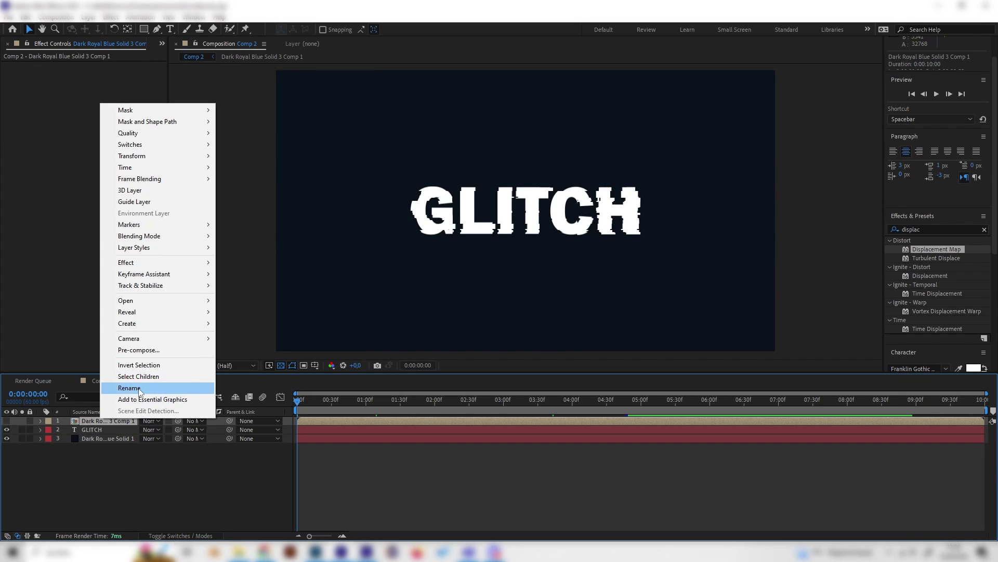
left_click(138, 388)
type("1")
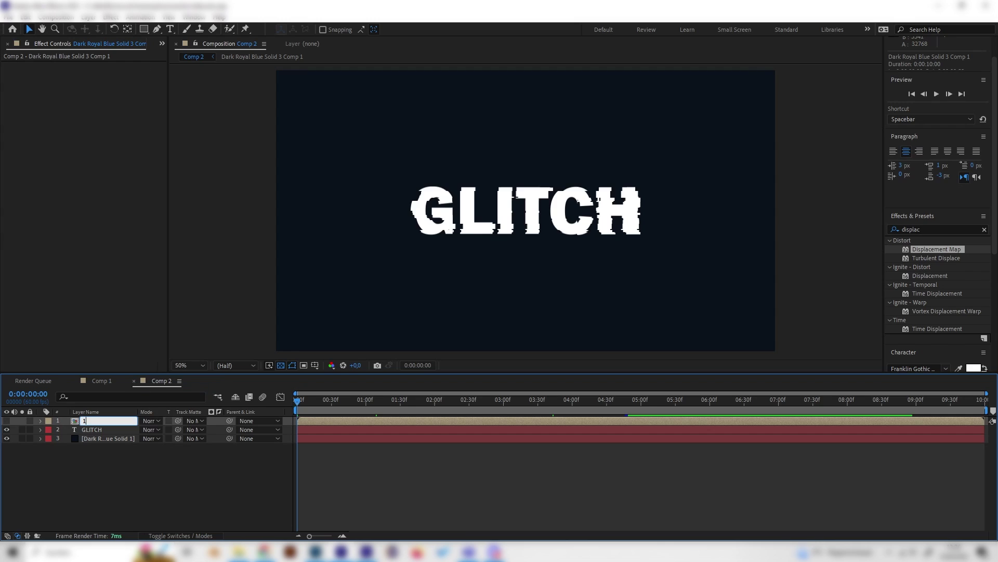
key("Return")
- Duplicate layer 1 into copies and shift the copies' start times later in the timeline
left_click(150, 459)
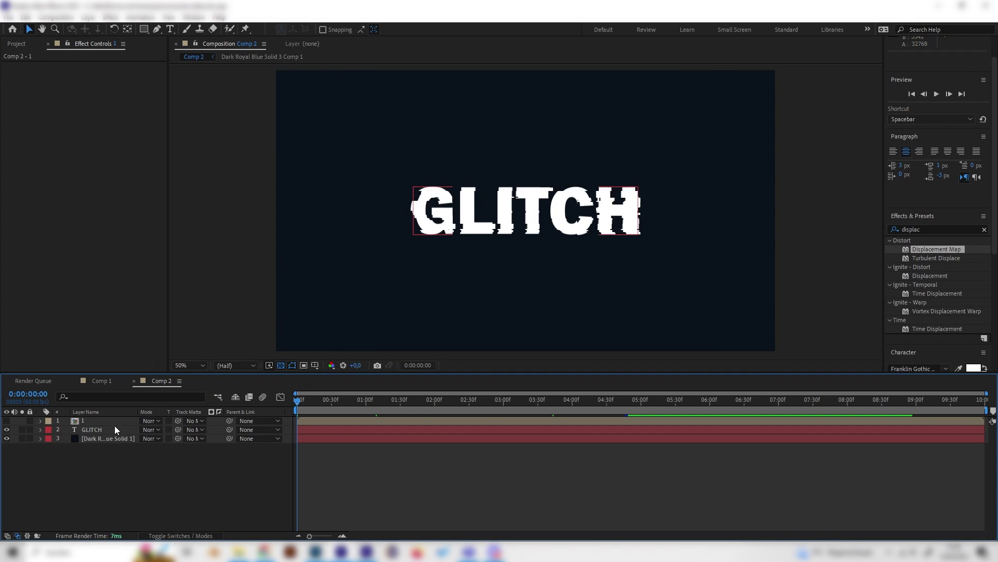
left_click(108, 420)
key("ctrl+d")
key("ctrl+d")
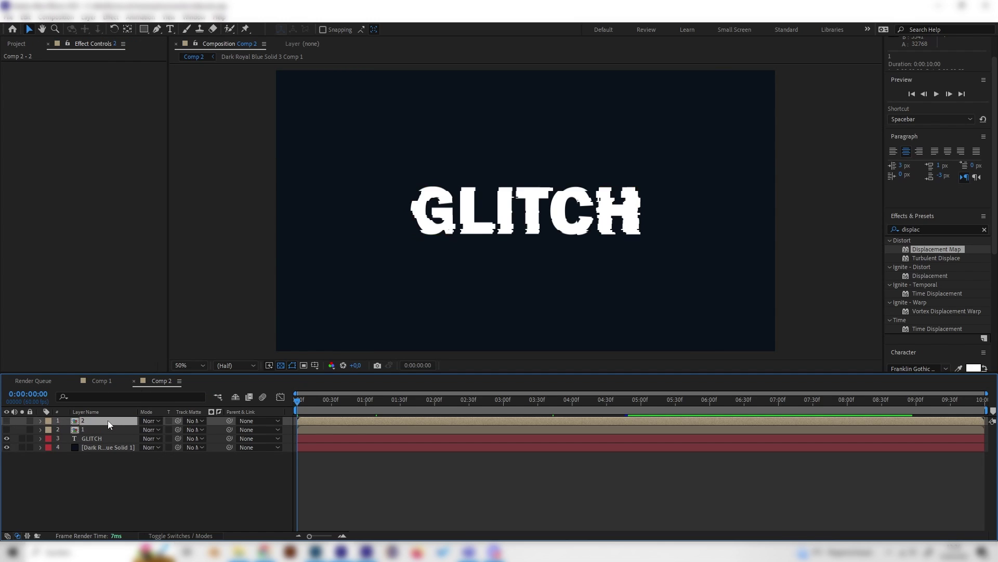
left_click(104, 437)
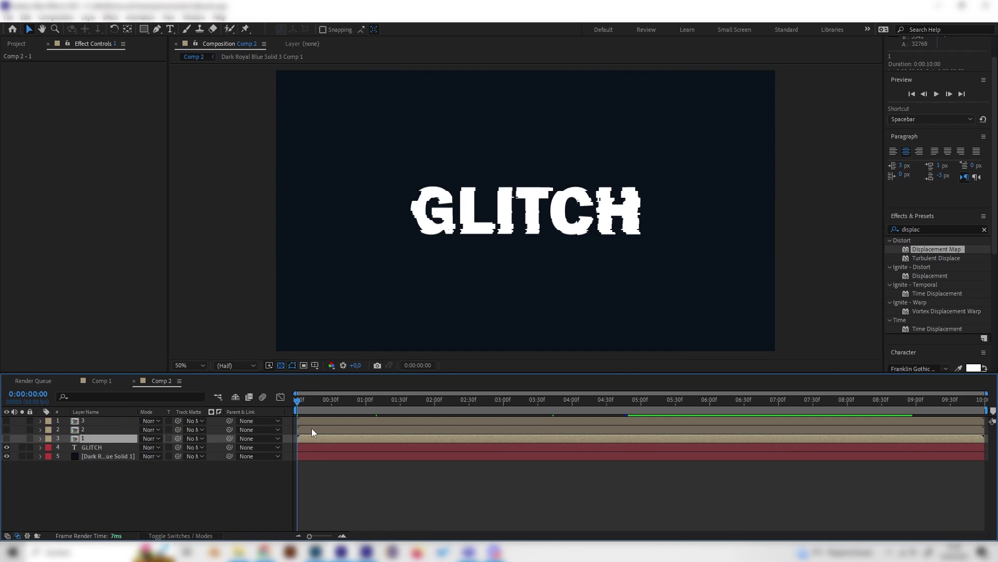
left_click_drag(311, 428, 326, 405)
left_click(341, 399)
left_click(114, 478)
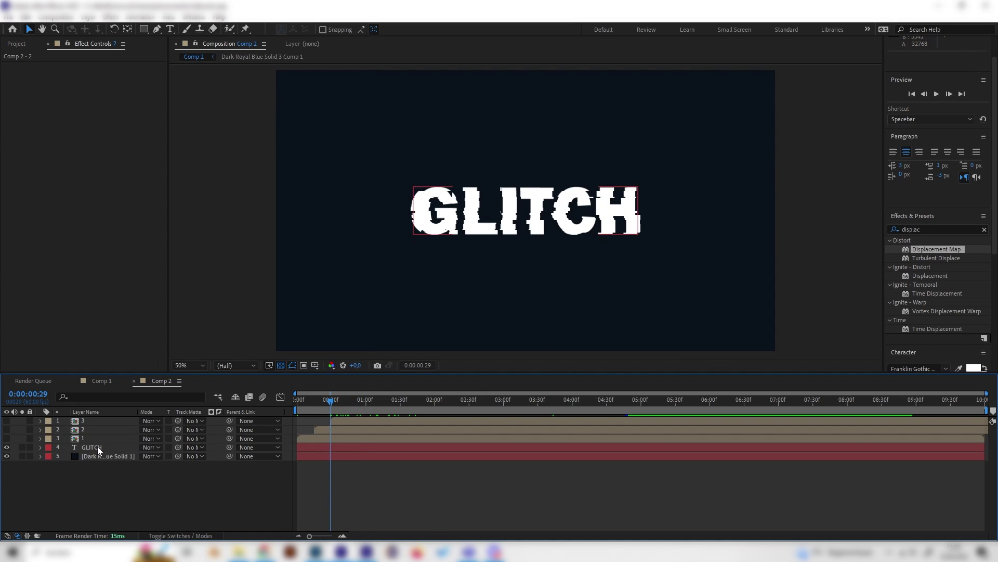
- Duplicate the GLITCH text layer and apply a Fill effect to the GLITCH 2 copy
left_click(99, 447)
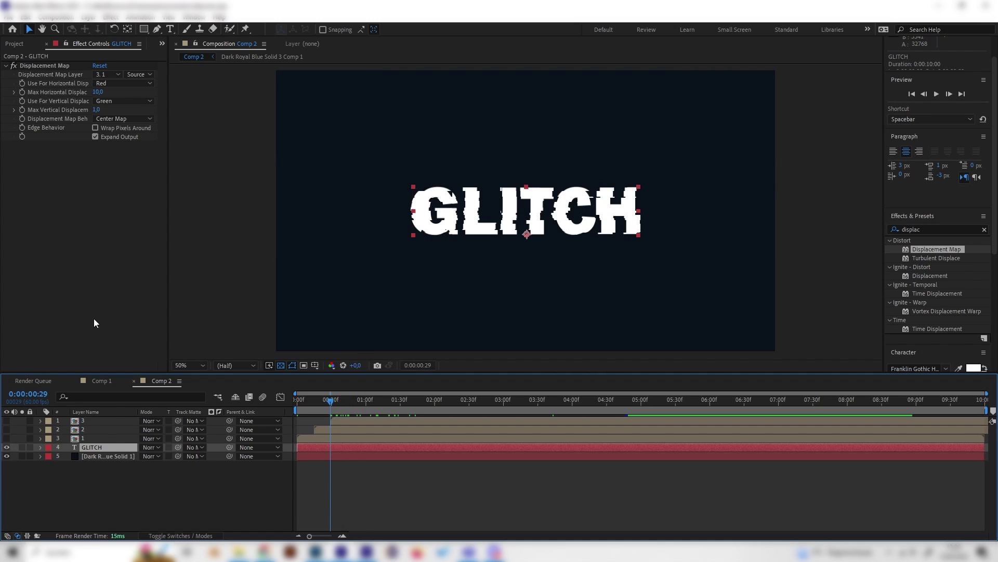
key("ctrl+d")
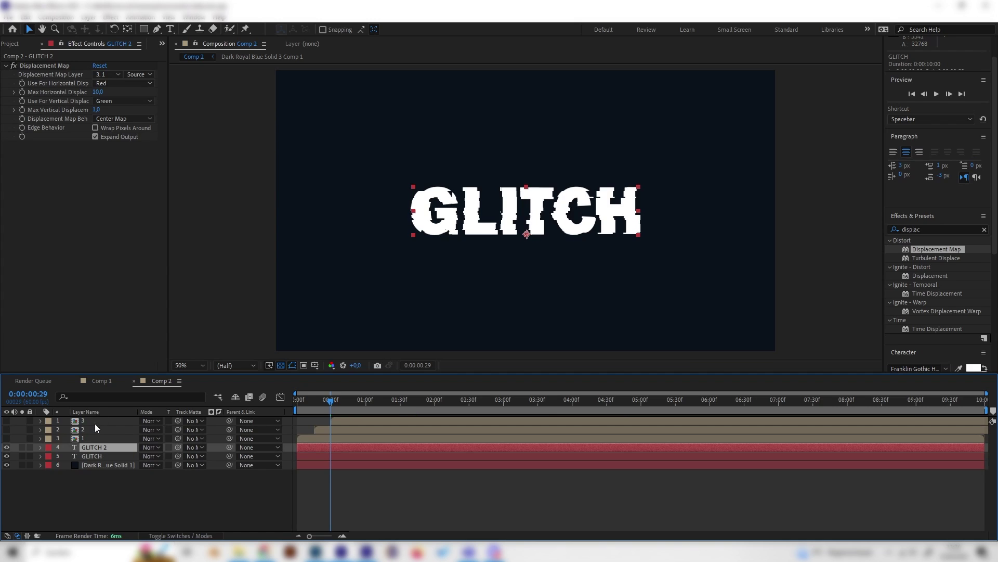
left_click(934, 229)
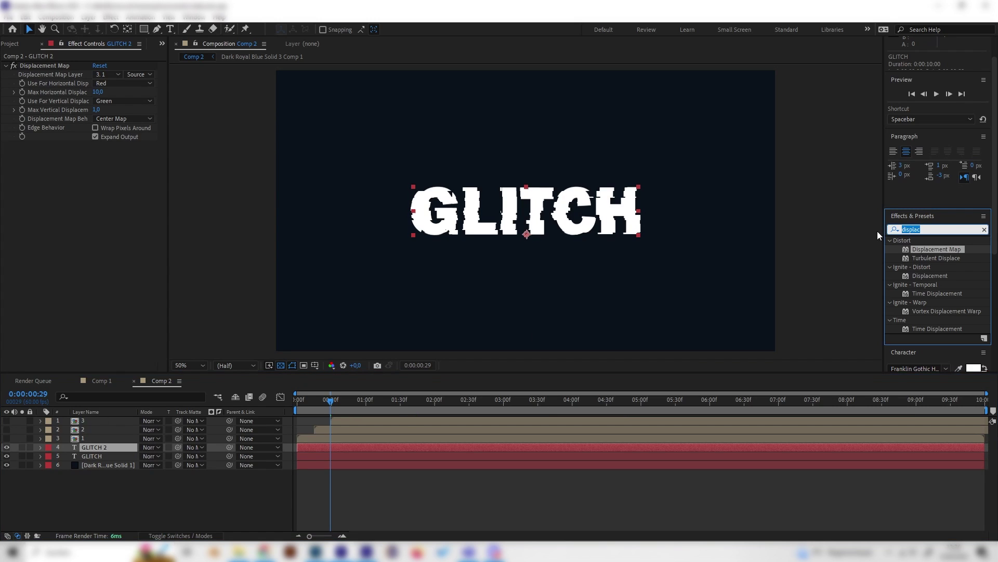
type("fill")
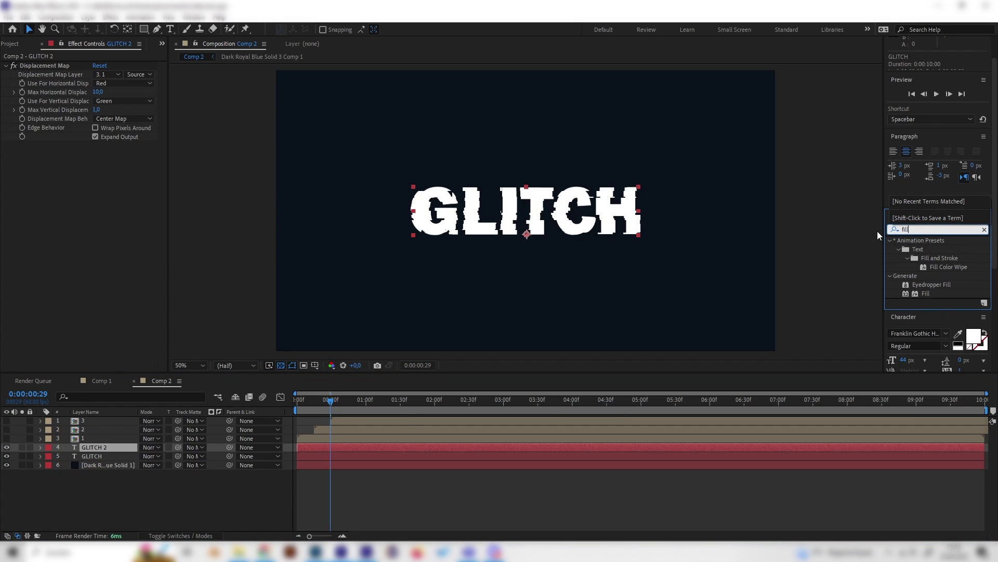
double_click(926, 294)
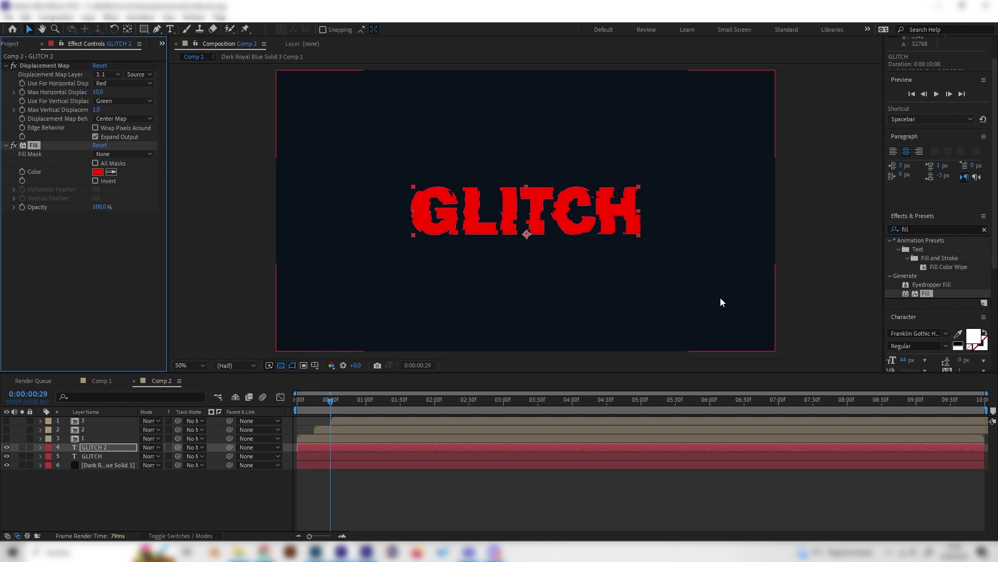
- Set GLITCH 2's Displacement Map Layer to noise layer 2 and check the glitch at 0:00:00:47
left_click(88, 235)
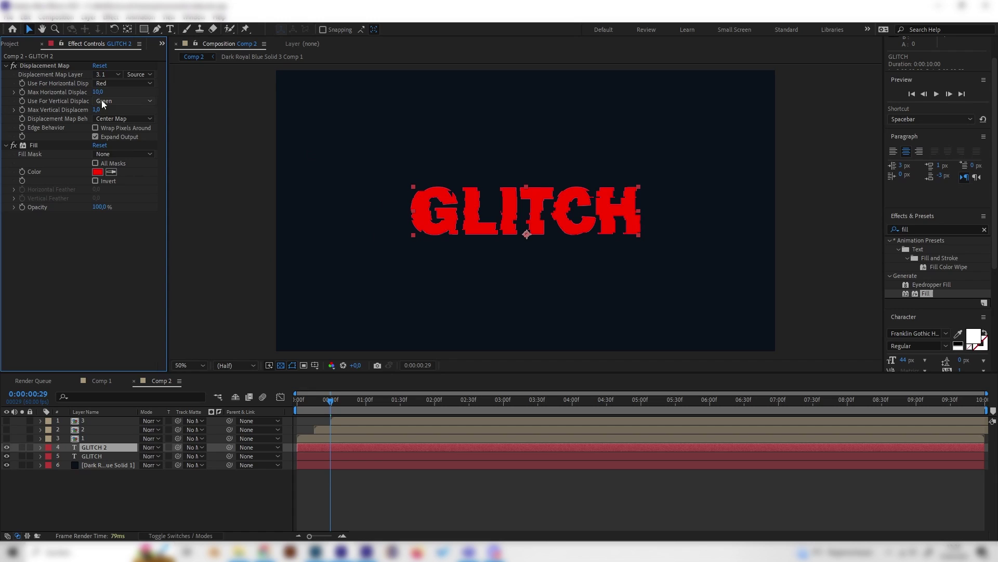
left_click(104, 75)
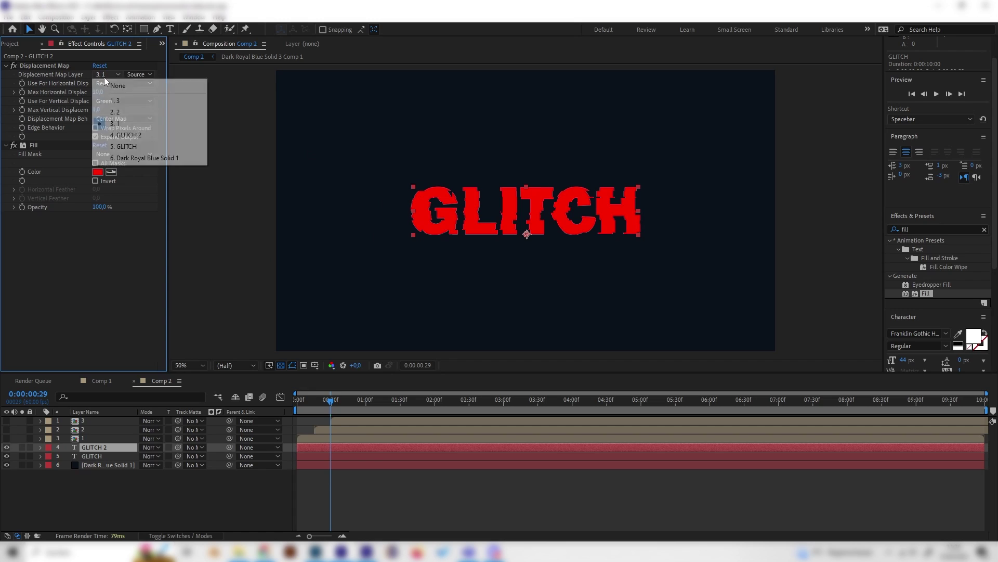
left_click(120, 111)
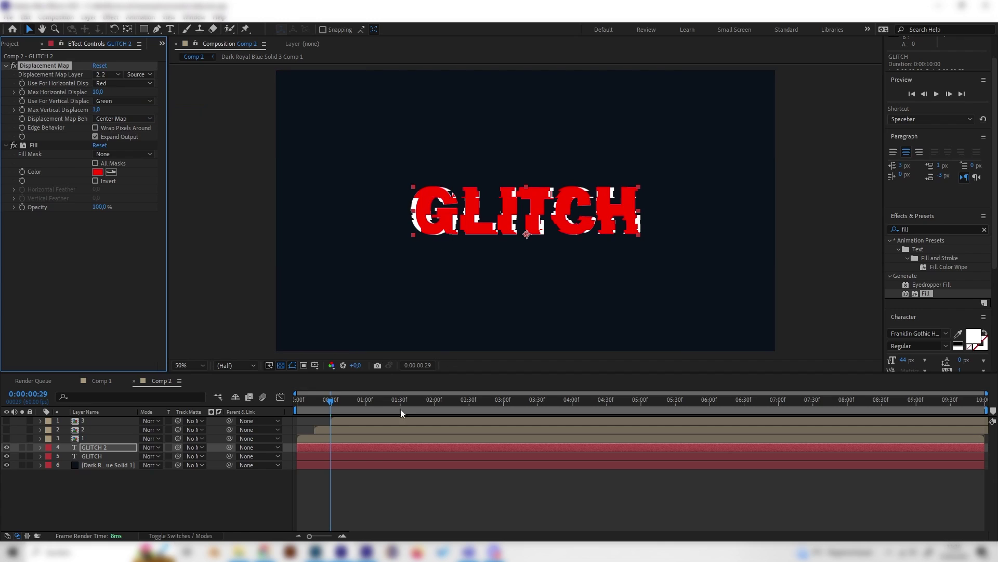
mouse_move(351, 401)
left_mouse_down()
mouse_move(367, 402)
mouse_move(351, 401)
left_mouse_up()
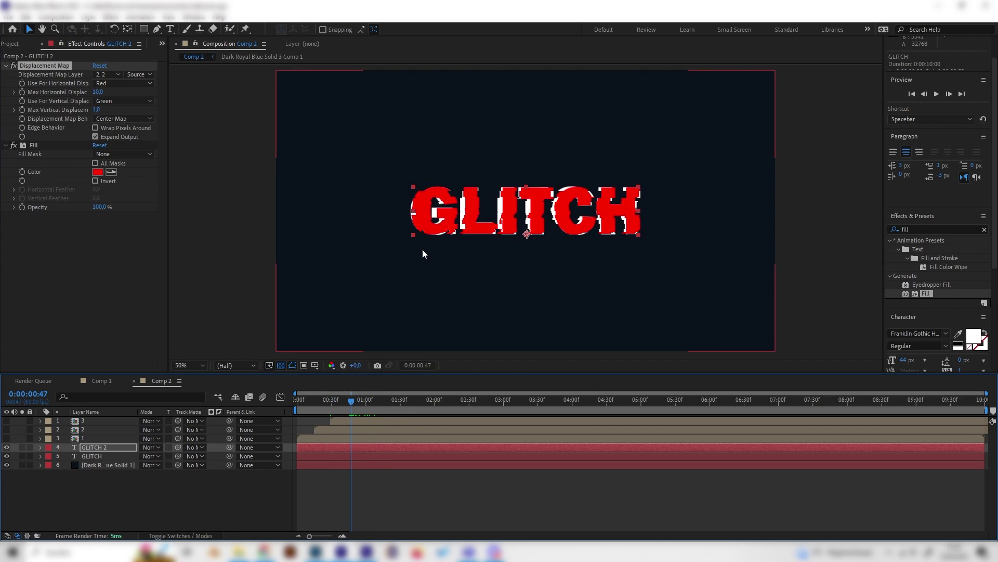
left_click(108, 449)
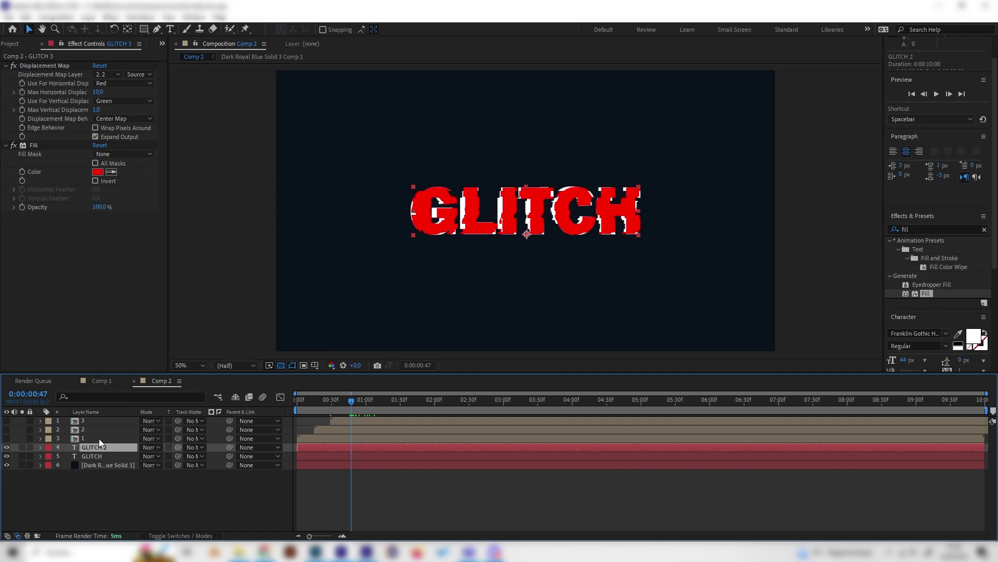
- Set GLITCH 3's Displacement Map Layer to noise layer 3 and preview at 0:00:02:28
left_click(118, 74)
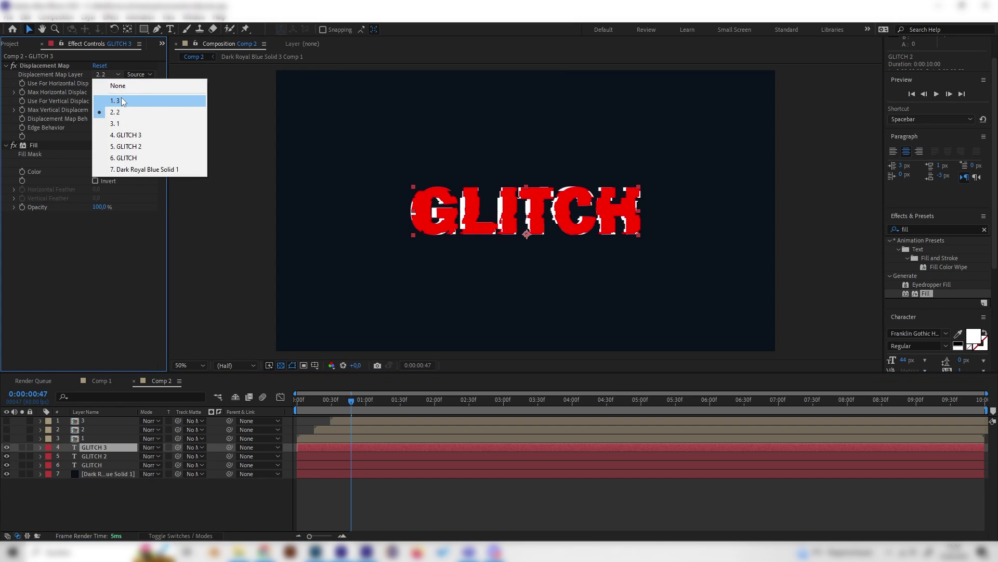
left_click(120, 98)
left_click_drag(408, 400, 466, 409)
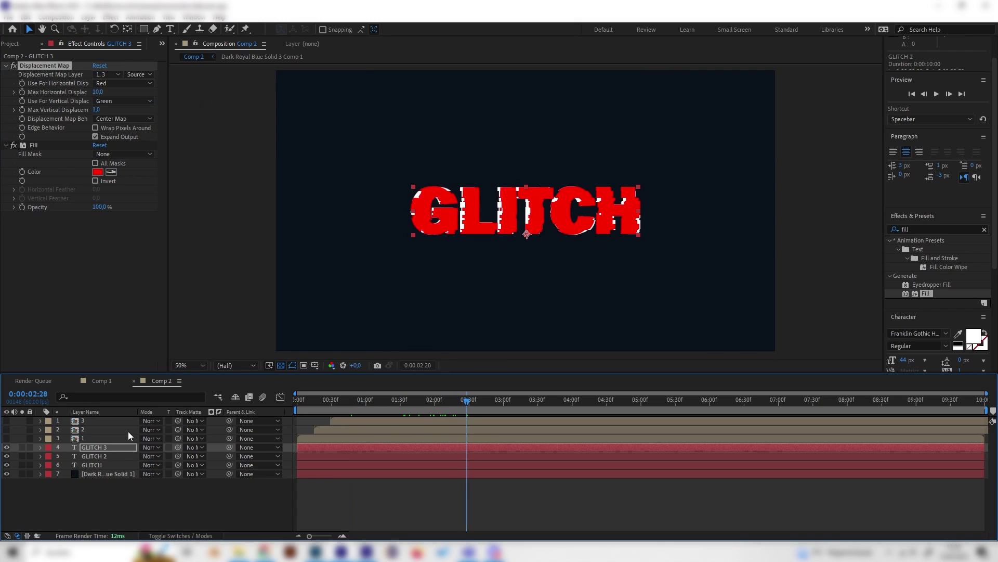
- Change GLITCH 3's Fill colour from red to blue 0046FF, then view the finished Comp 1
left_click(108, 446)
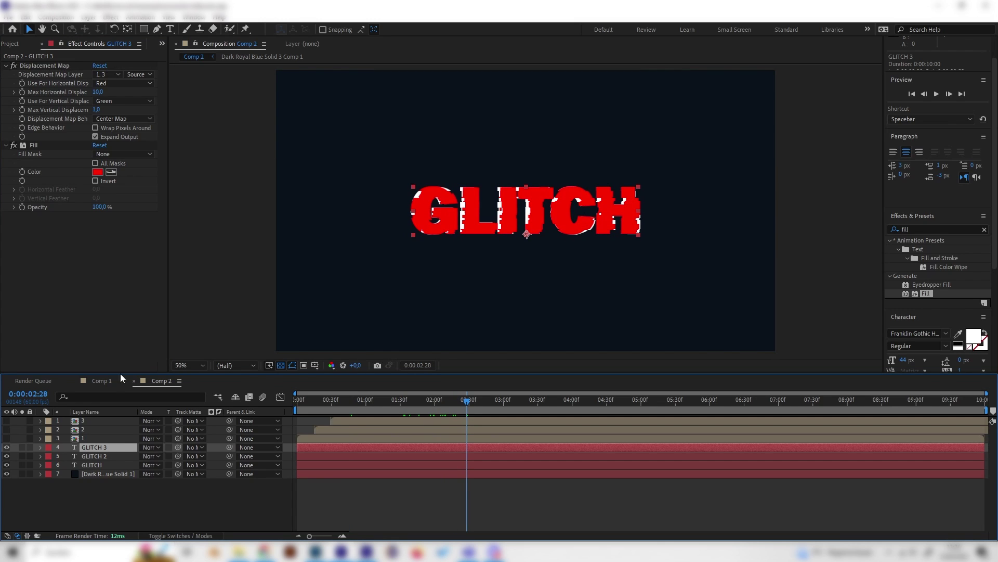
left_click(97, 172)
left_click(157, 76)
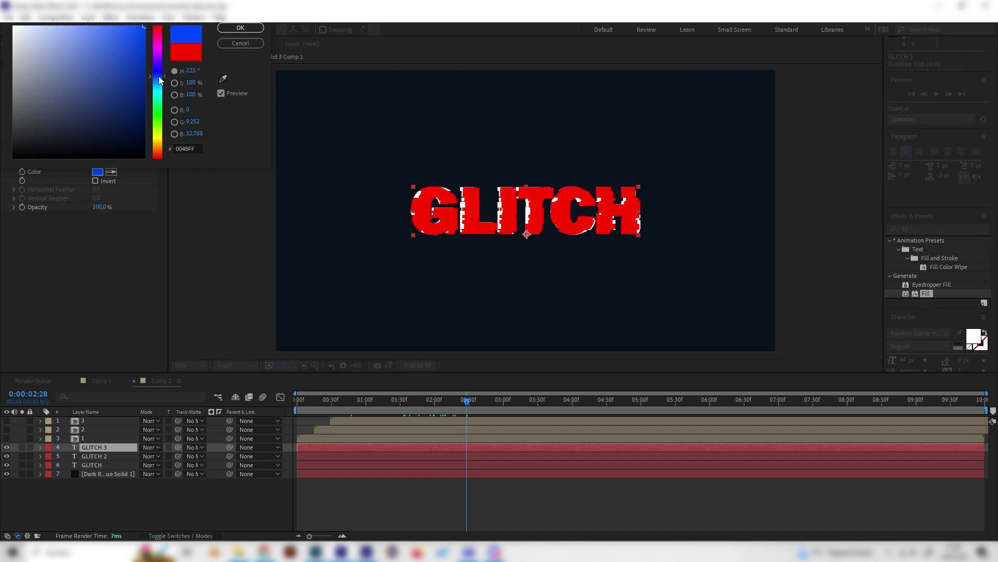
left_click(248, 29)
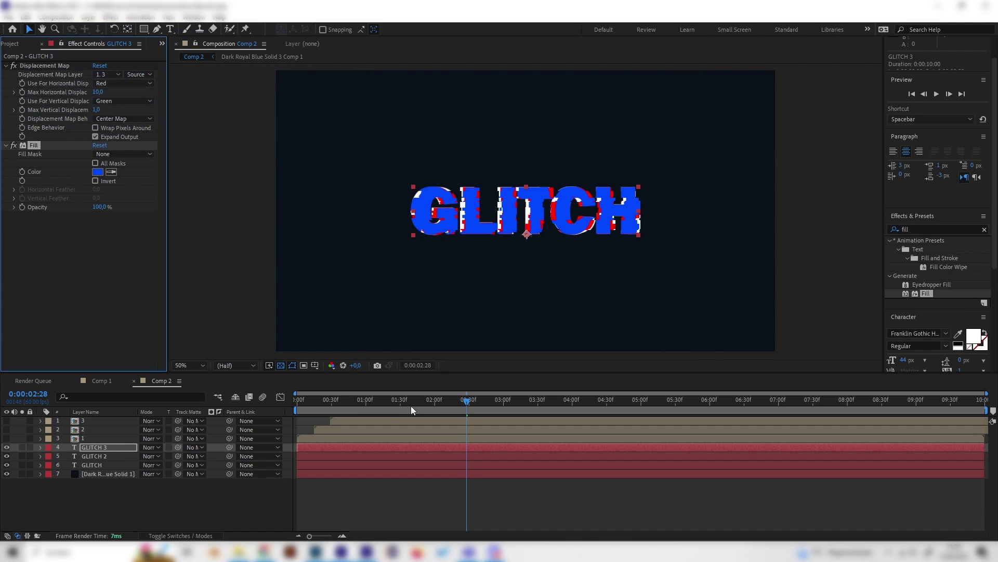
left_click_drag(467, 400, 534, 400)
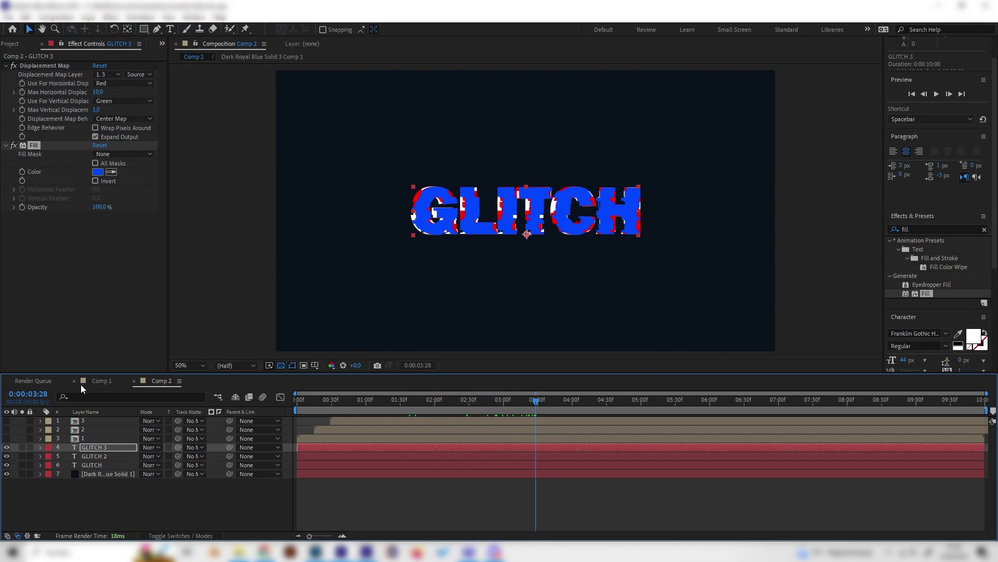
left_click(101, 381)
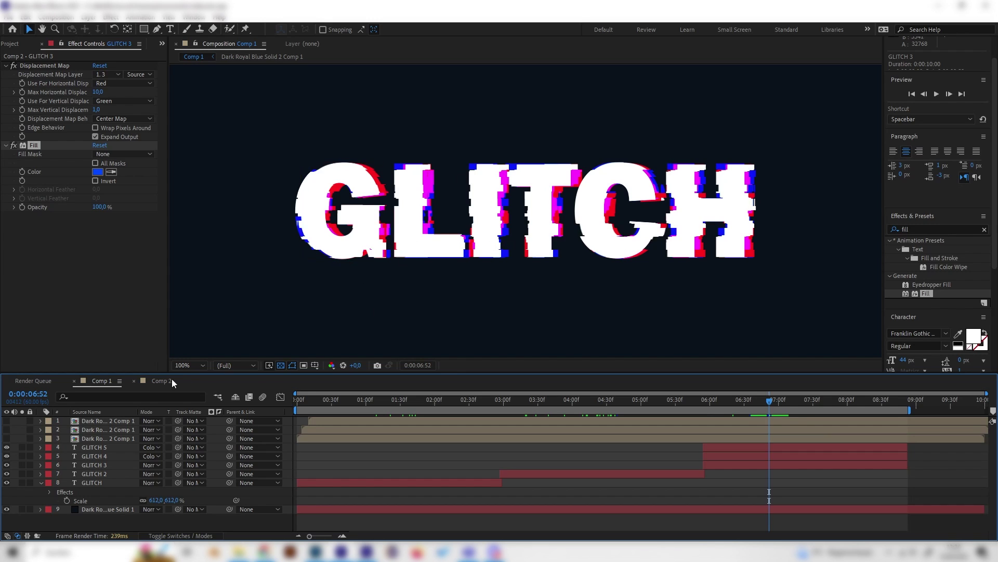
- Return to Comp 2 at 0:00:02:35, toggle the Switches/Modes columns, and select GLITCH 3
left_click(175, 383)
left_click_drag(551, 401, 475, 400)
left_click(189, 530)
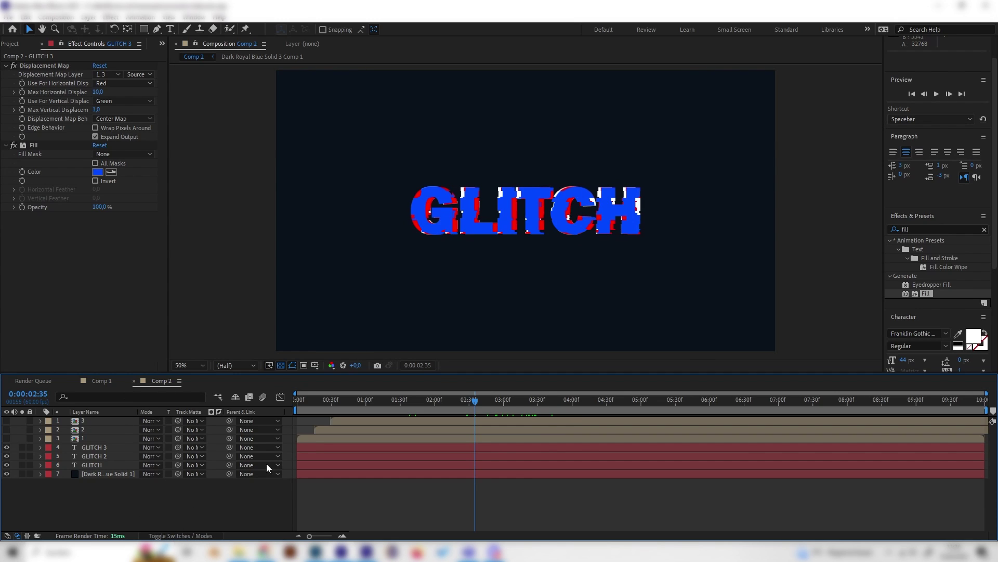
left_click(179, 535)
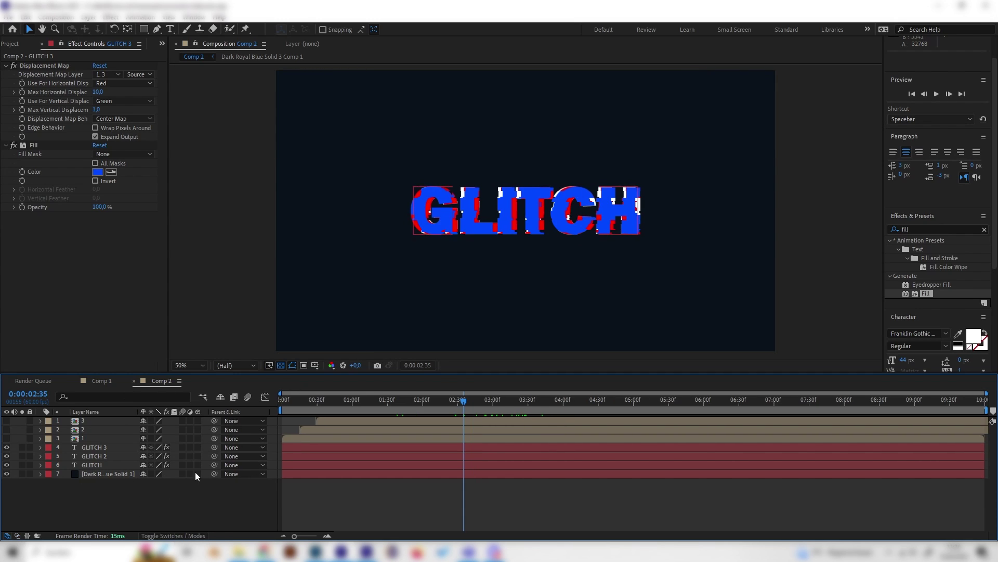
left_click(157, 536)
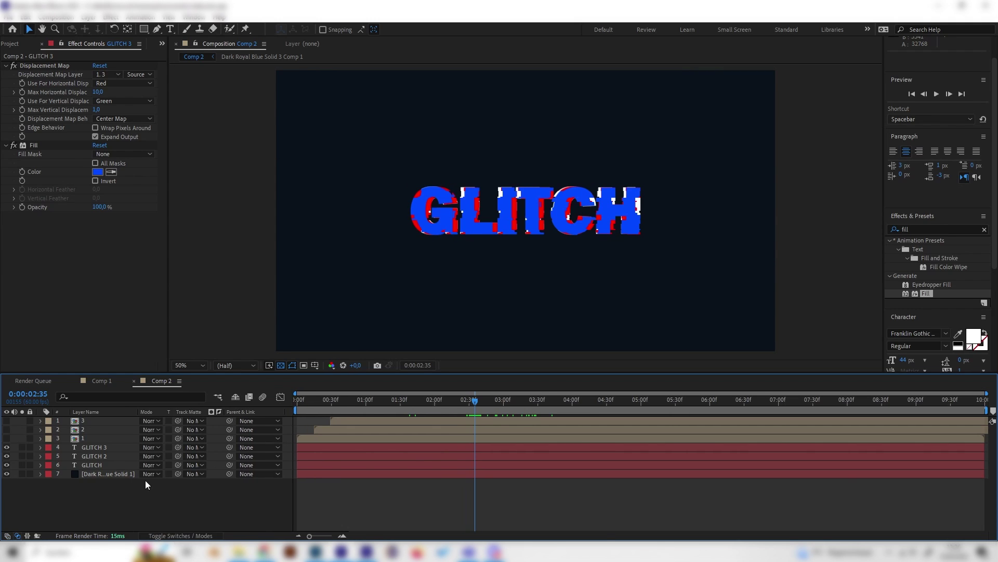
left_click(108, 449)
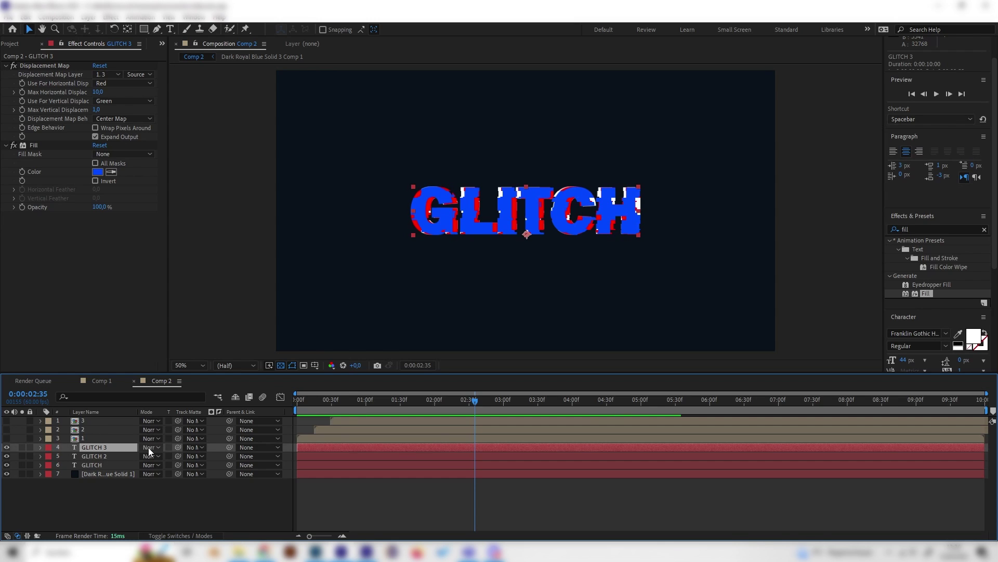
- Set the blending mode of GLITCH 3 and then GLITCH 2 to Color Dodge
left_click(149, 447)
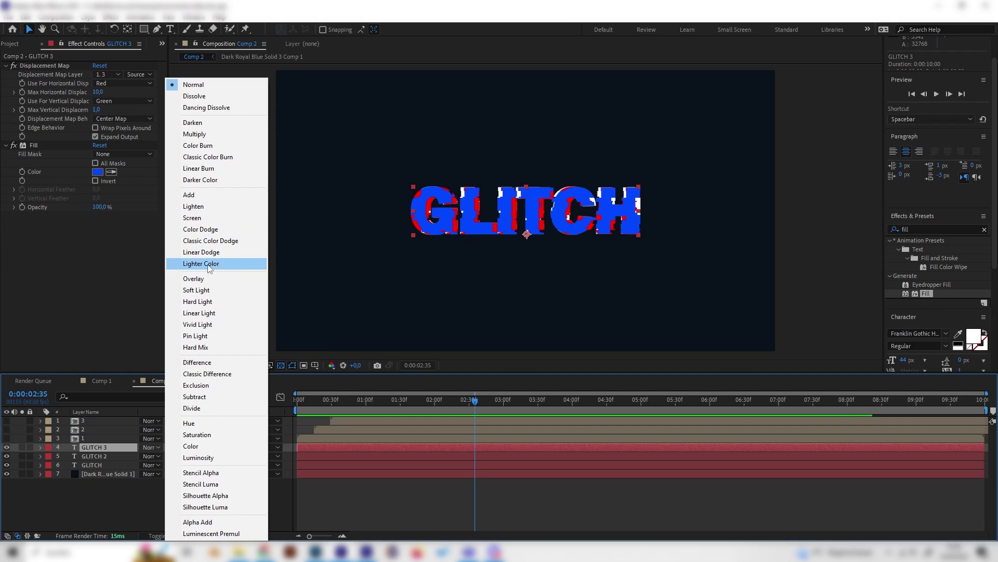
left_click(208, 229)
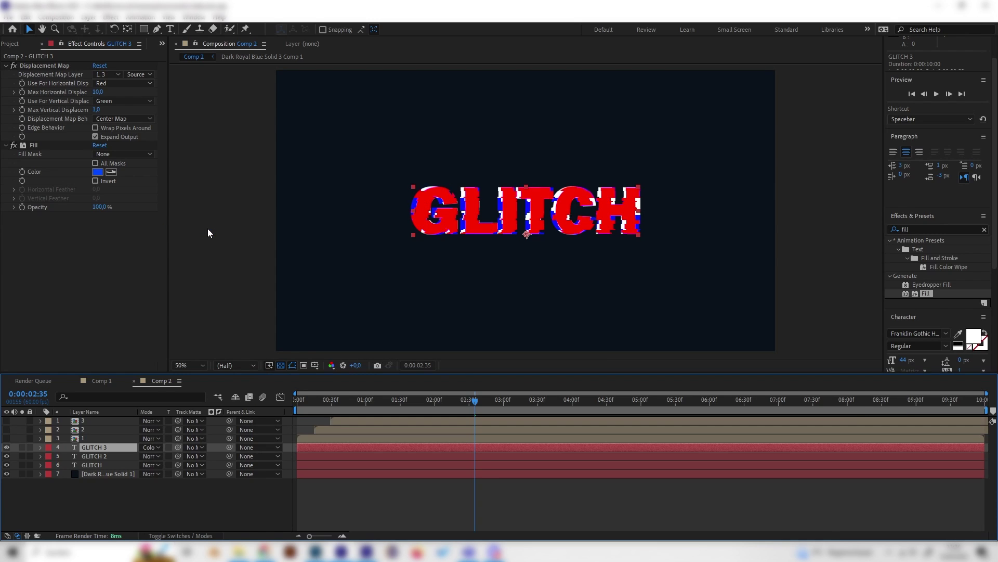
left_click(107, 458)
left_click(146, 457)
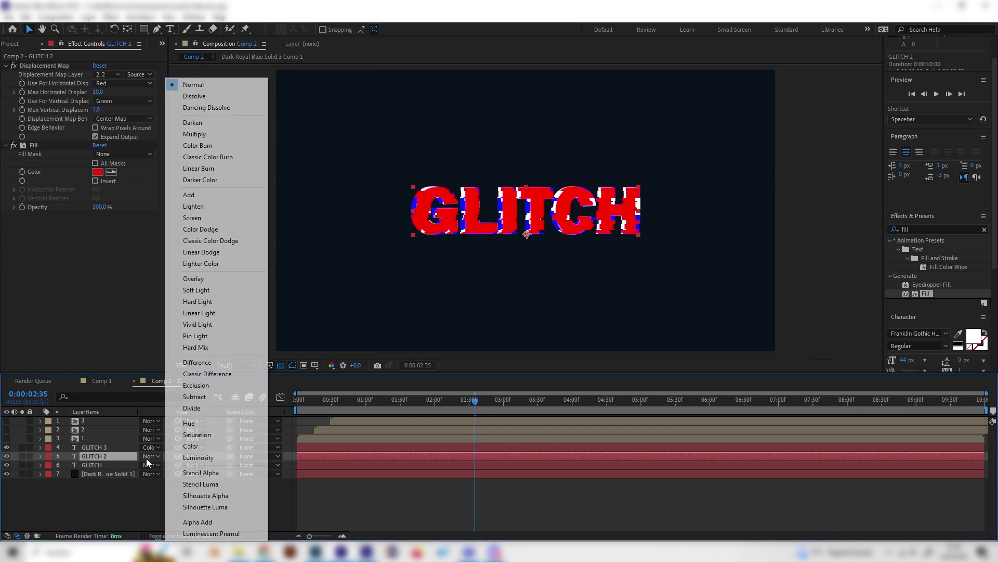
left_click(211, 229)
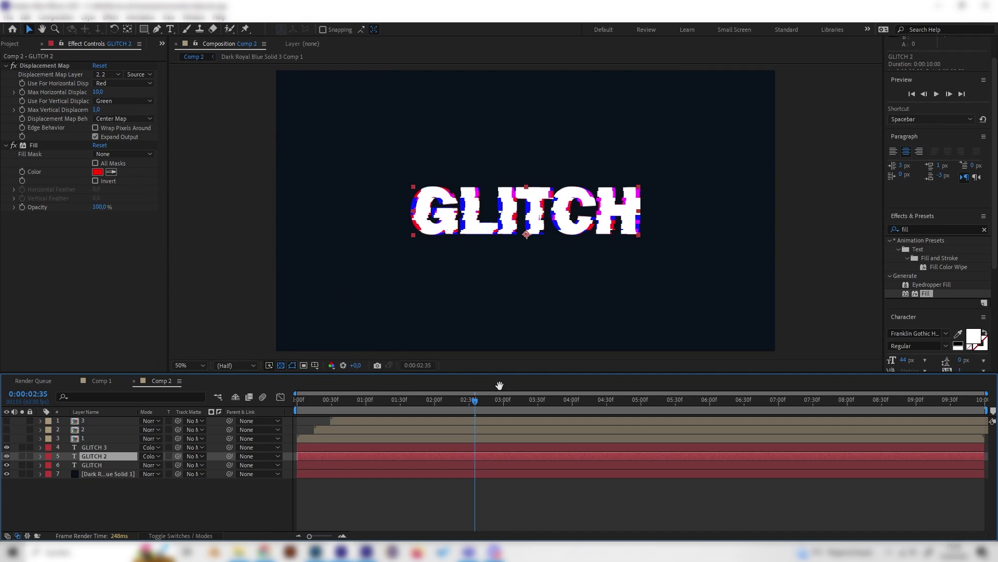
left_click_drag(504, 405, 460, 400)
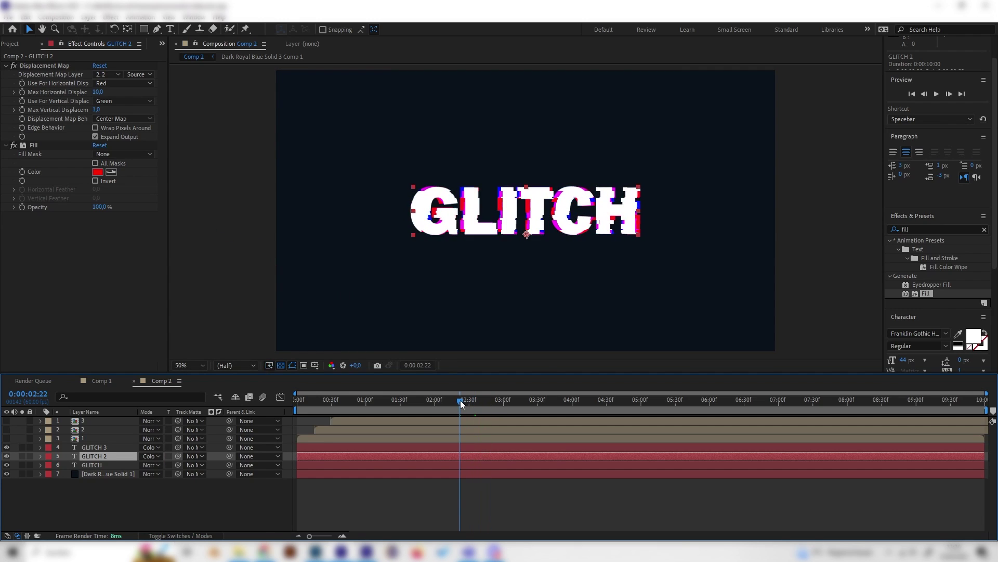
- Preview the glitch, then set GLITCH 3's Max Horizontal Displacement to 22 and replay it
key("space")
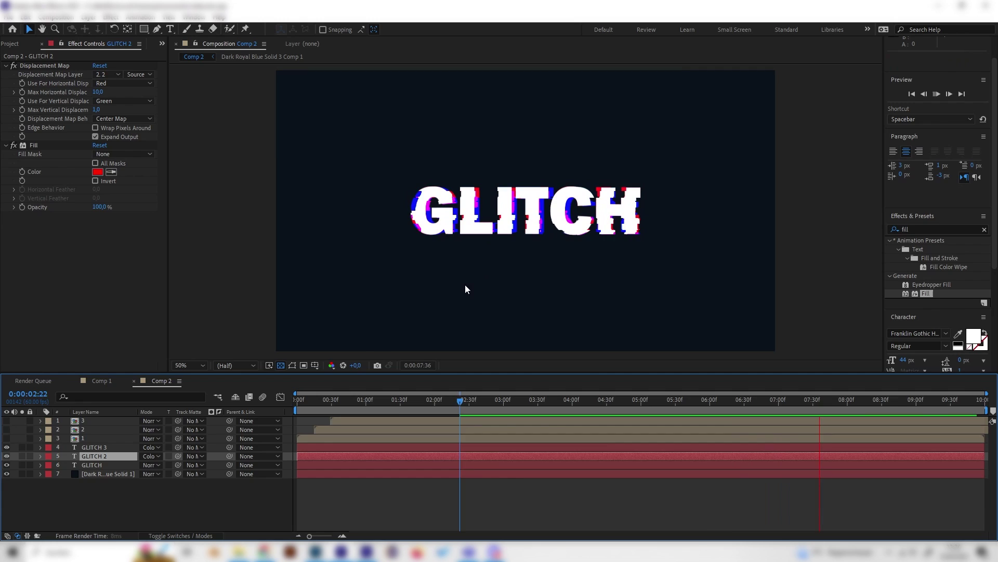
key("space")
left_click(102, 490)
left_click(104, 447)
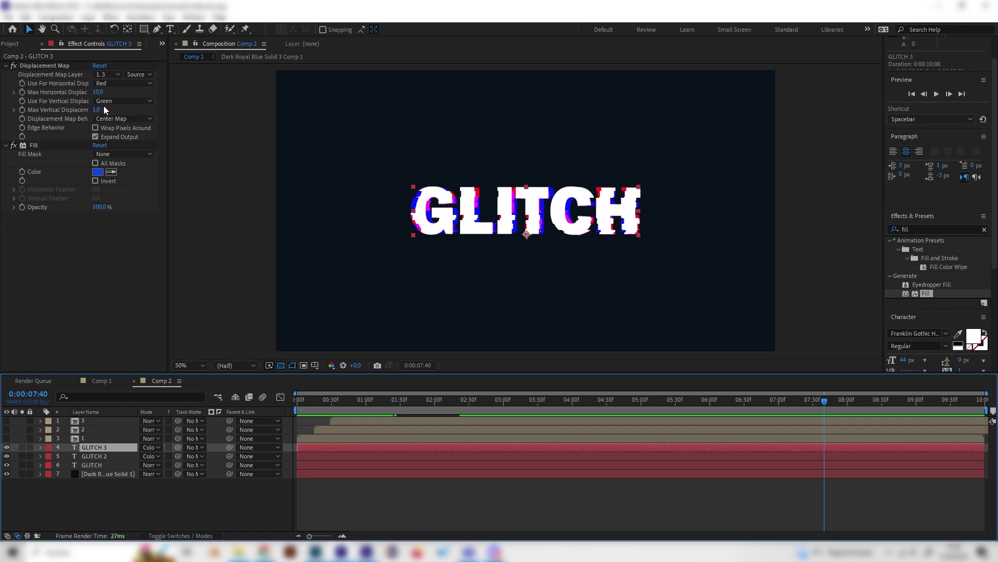
left_click(98, 92)
type("22")
key("Return")
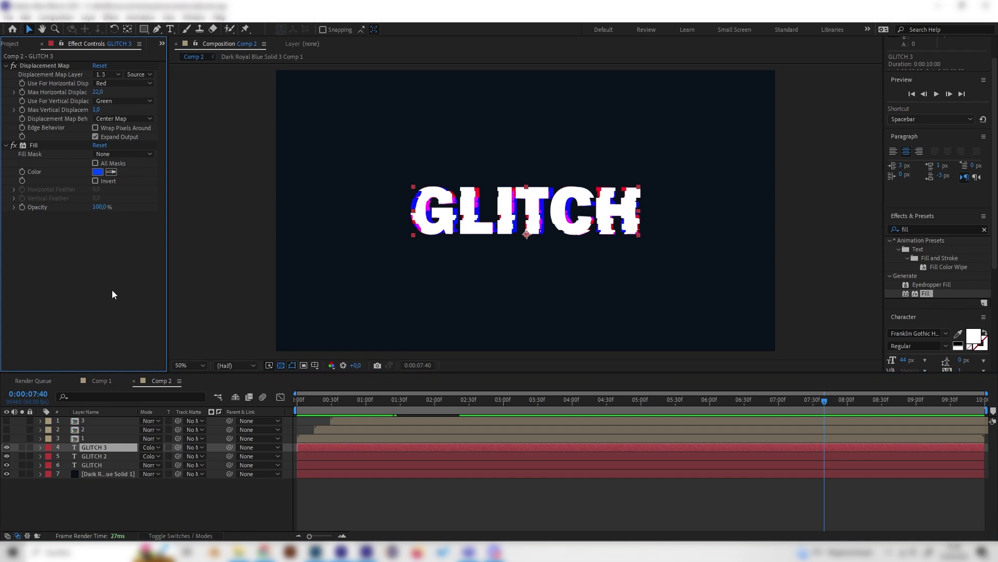
key("space")
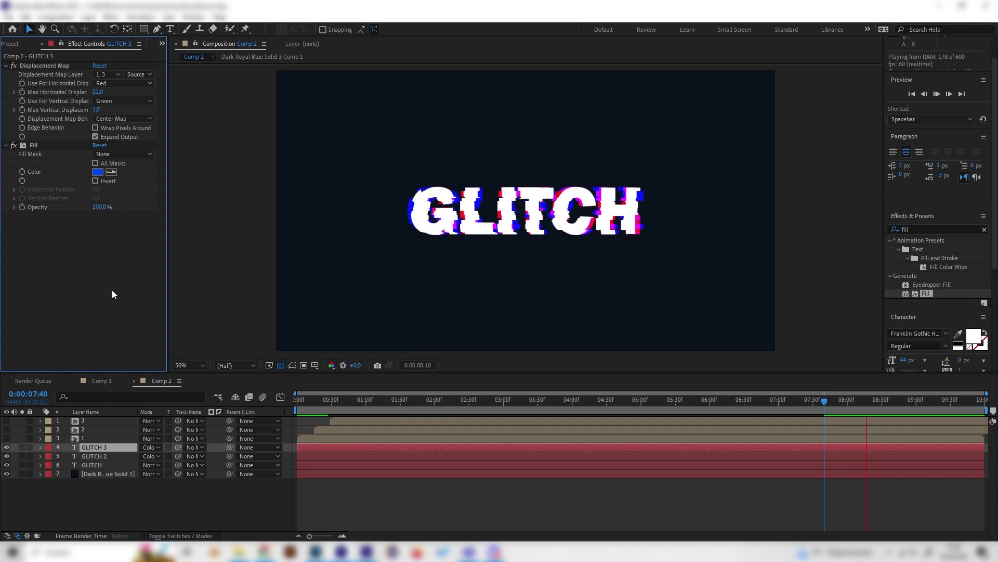